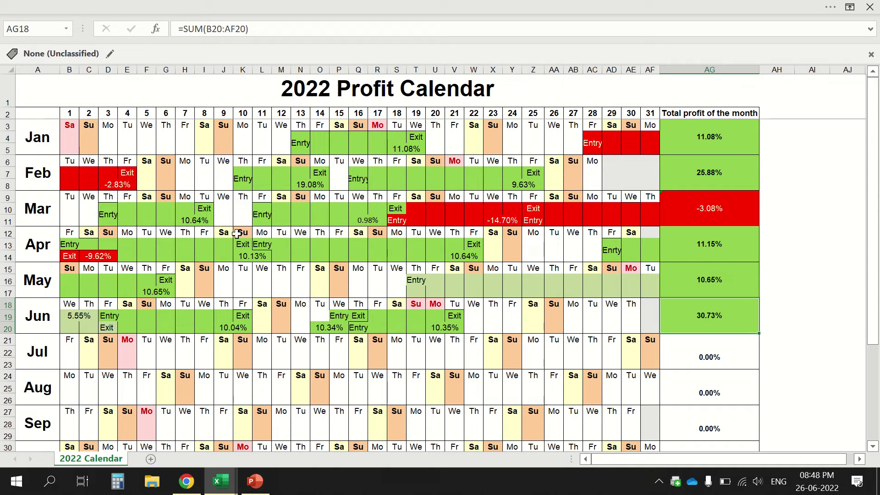
Review the monthly profit totals from January to June in the 2022 Profit Calendar.
click(189, 99)
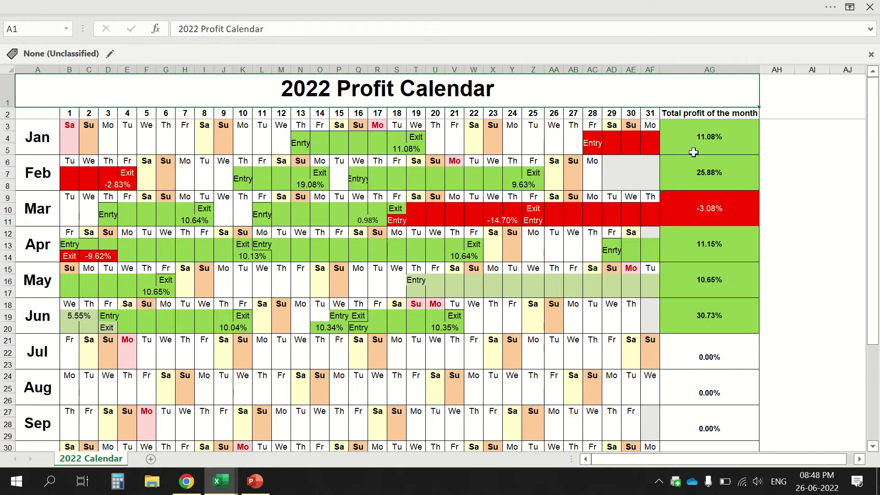
click(697, 152)
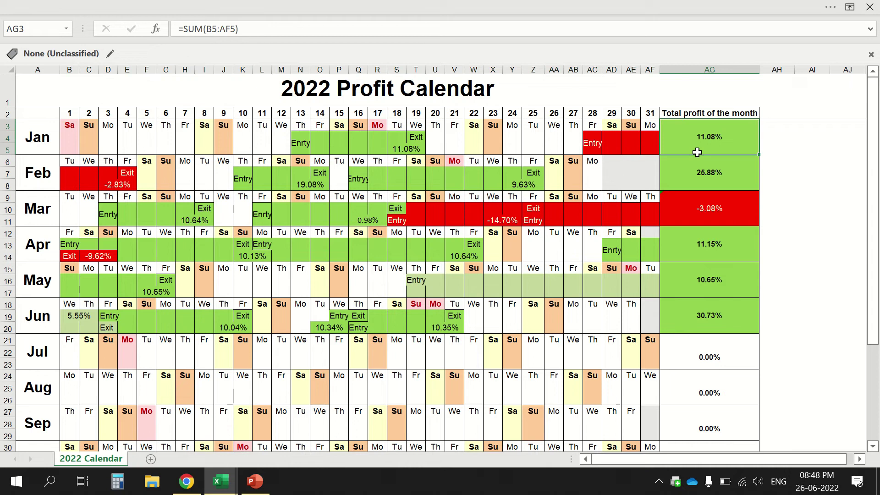
click(694, 181)
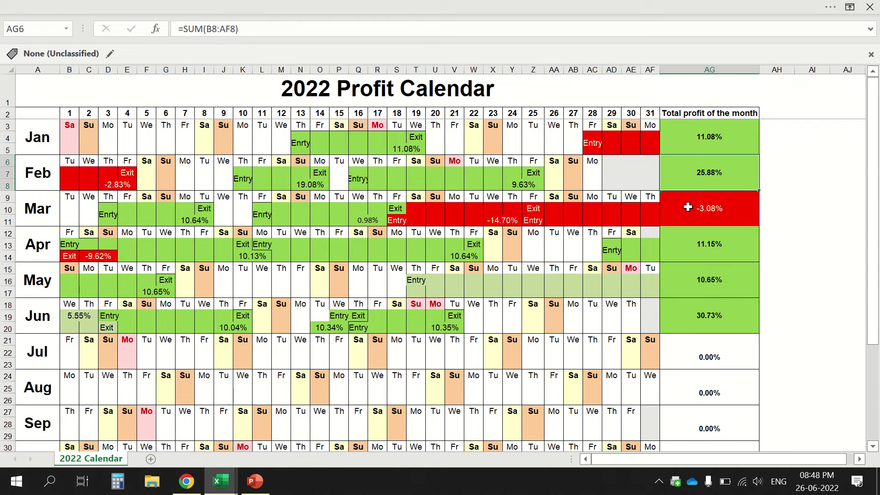
click(689, 205)
click(686, 246)
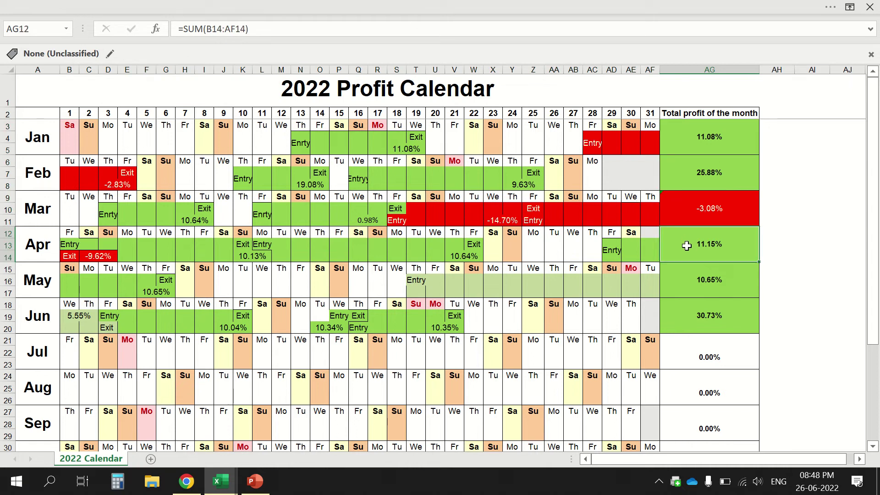
click(687, 280)
click(687, 323)
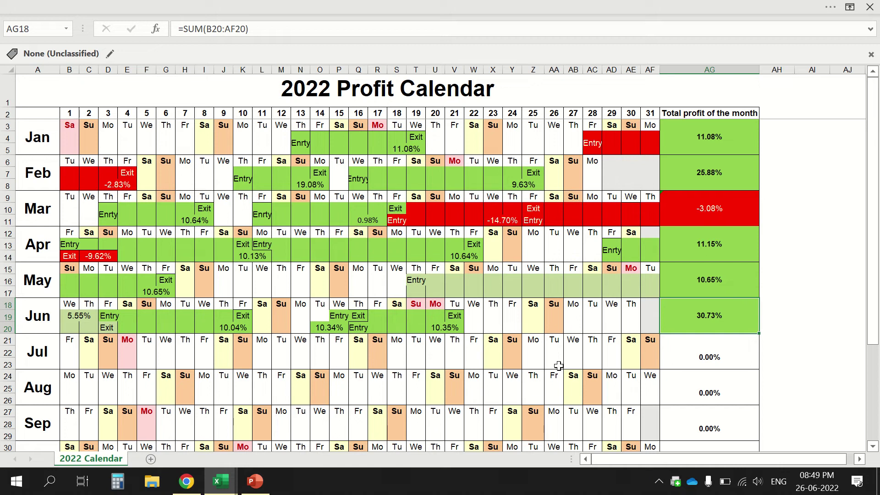
Switch to the SPY chart in Chrome and check the trade's June and July dates in the system calendar.
key(alt+Tab)
key(alt+Tab)
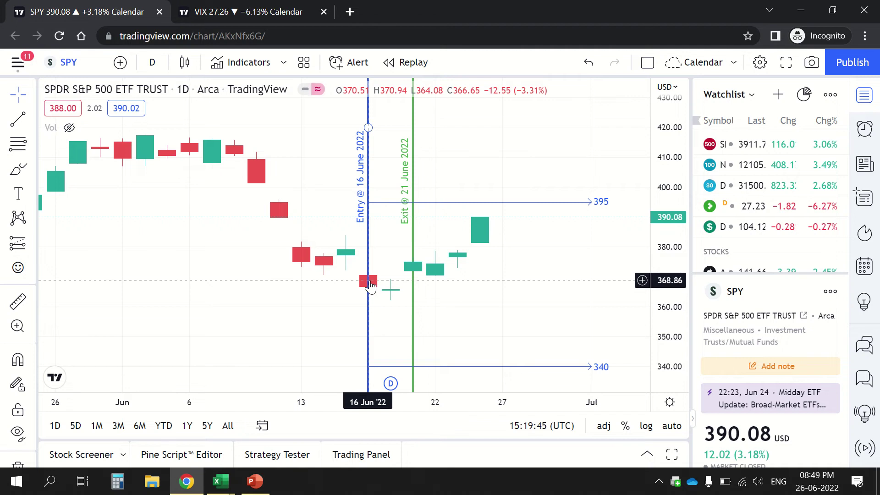
click(818, 486)
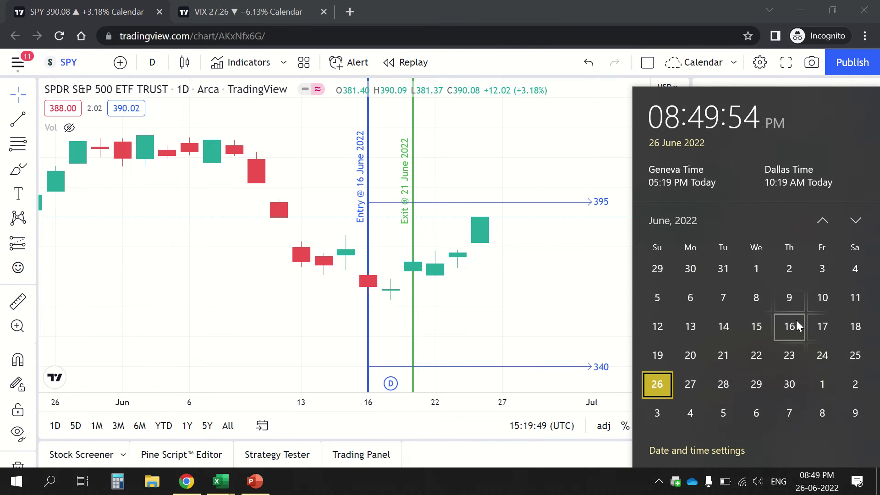
scroll(796, 320, down, 2)
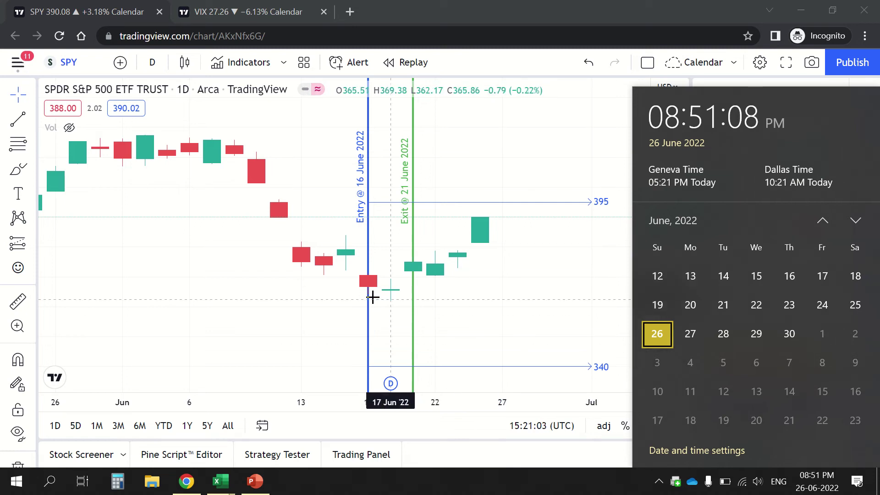
click(348, 289)
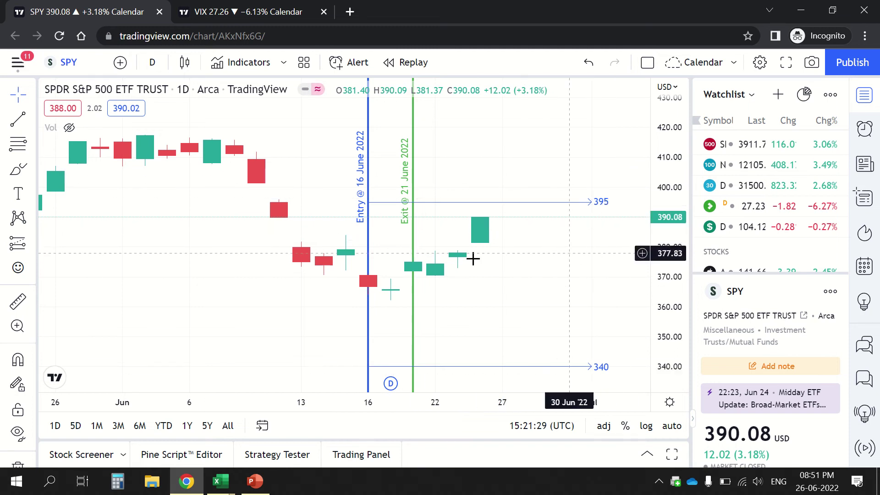
Examine SPY's daily candles from May up to the 16 June entry line and the 17 June candle.
scroll(445, 270, down, 2)
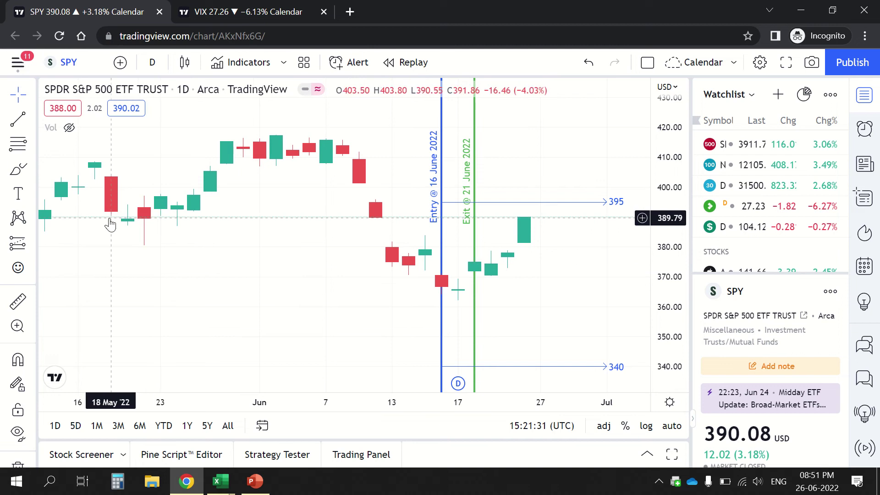
scroll(176, 235, down, 1)
scroll(175, 235, down, 1)
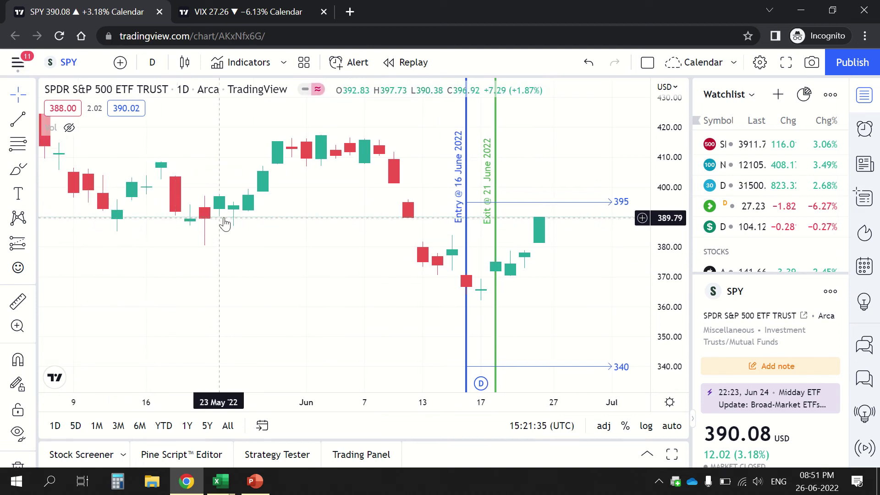
scroll(223, 225, up, 2)
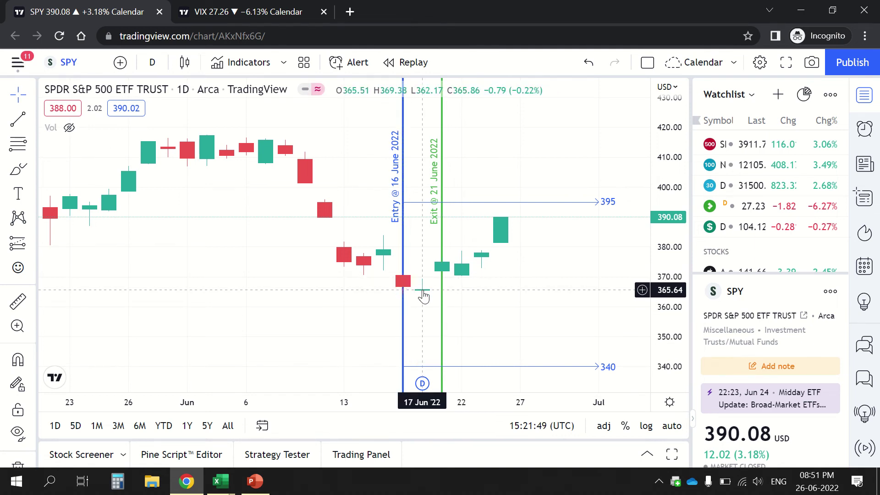
click(403, 300)
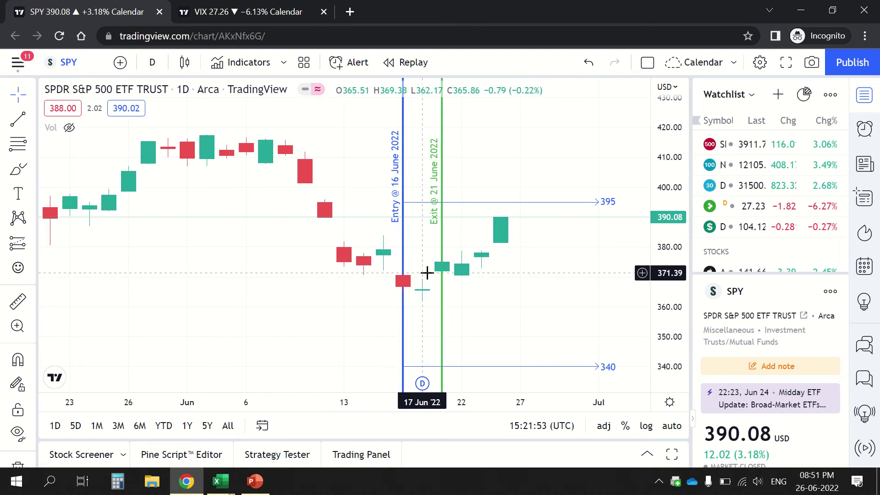
Open the VIX chart, dismiss the advertisement and examine the daily candles around the two marked June dates.
click(277, 10)
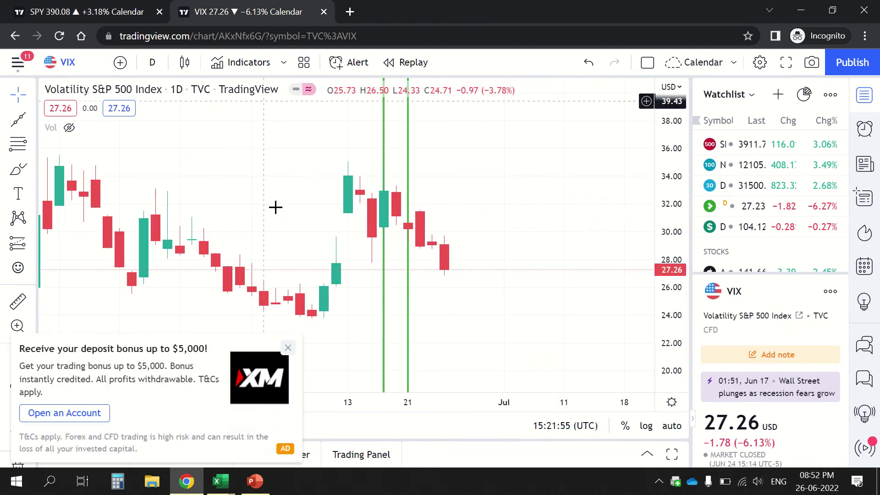
click(287, 350)
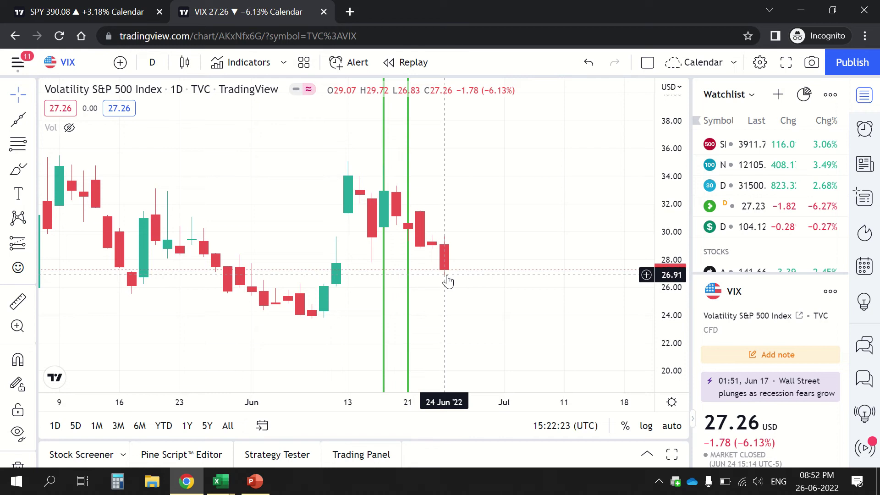
click(408, 232)
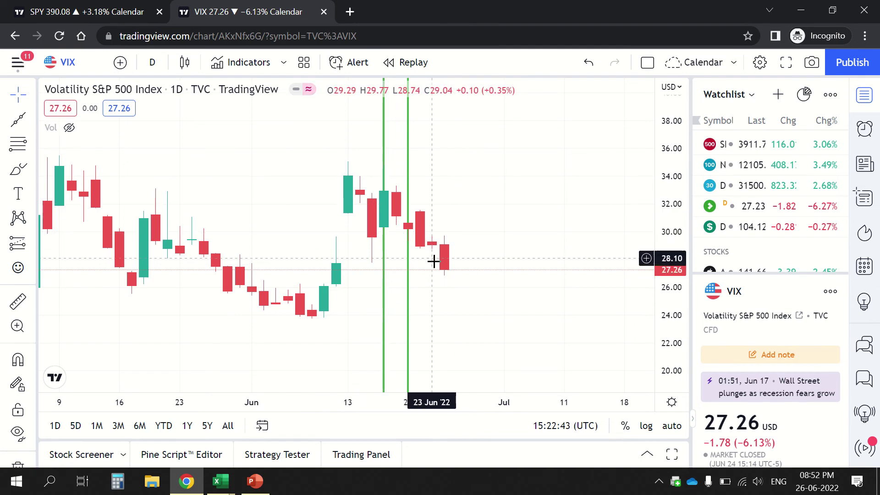
Switch to the Profit Sheet of the SPX Calendar Analysis workbook and review the 8/15 July trade's expiries and June 16 entry total.
click(122, 13)
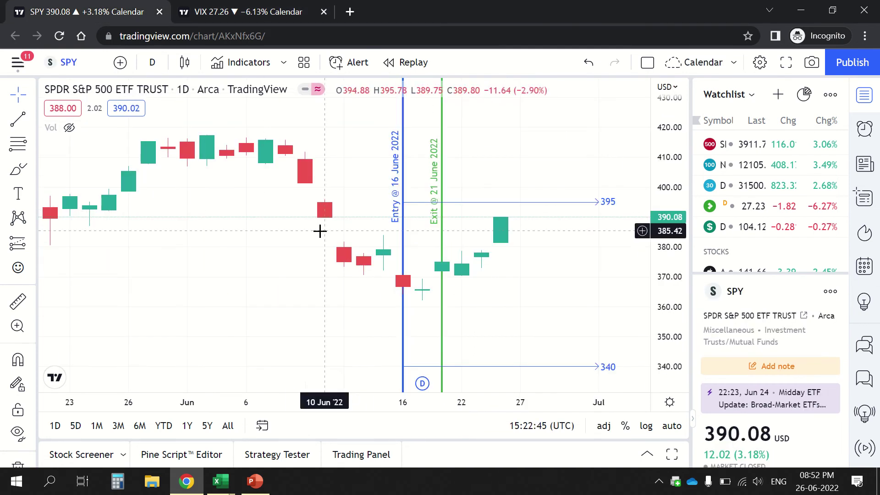
key(alt+Tab)
key(alt+Tab)
key(alt+Tab)
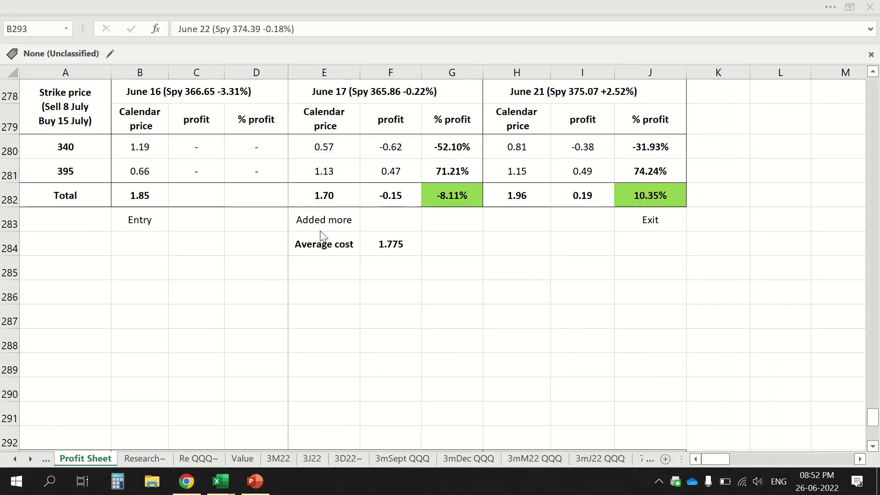
click(58, 120)
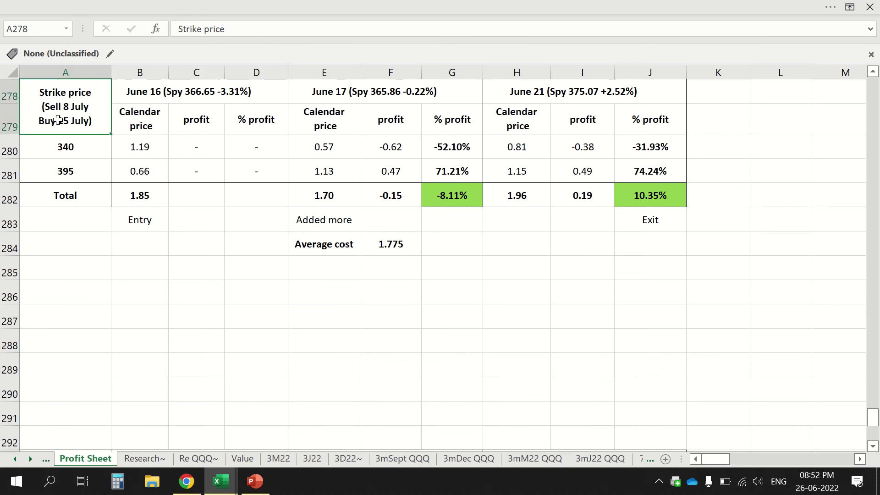
click(142, 93)
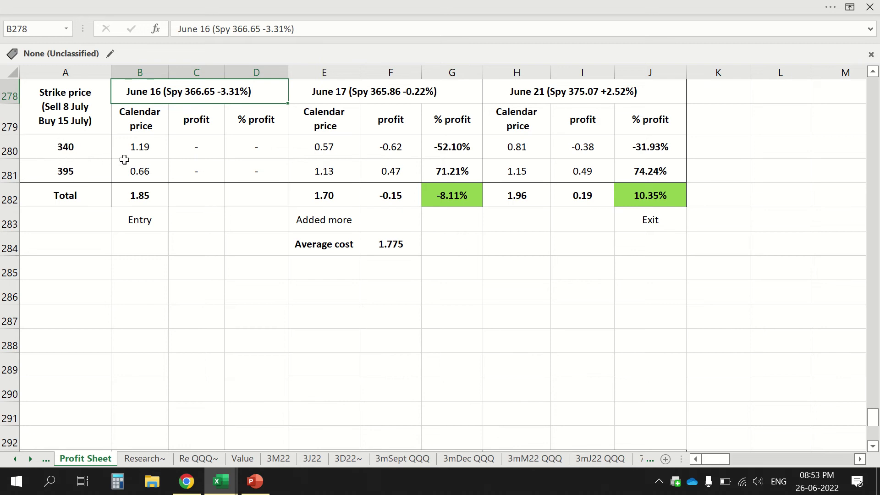
click(135, 196)
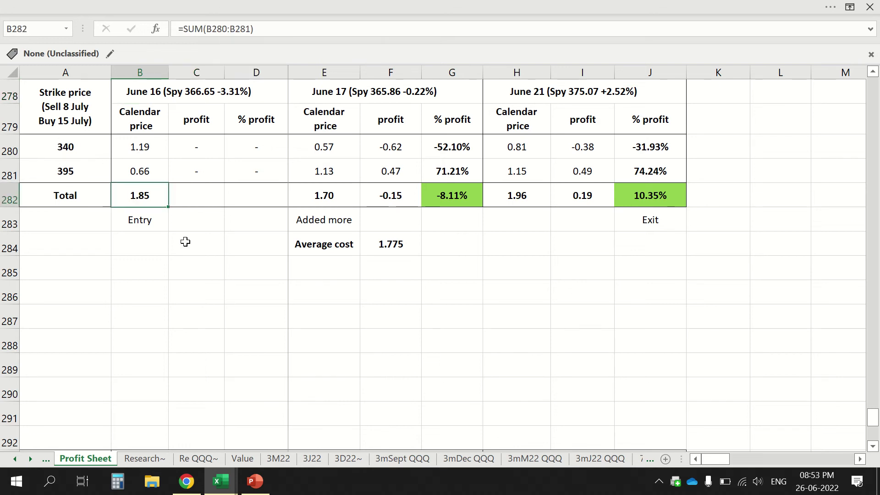
Review the June 17 total and average cost of the added position, and the June 21 exit profit percentage.
click(353, 100)
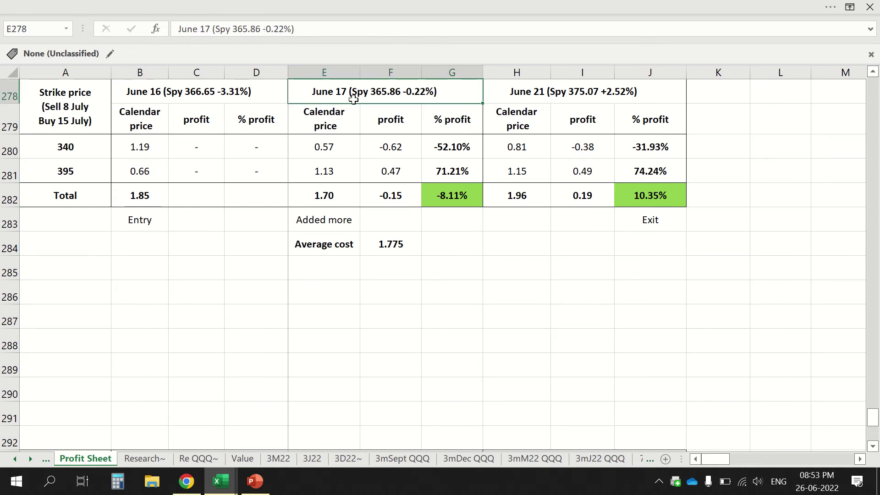
click(340, 202)
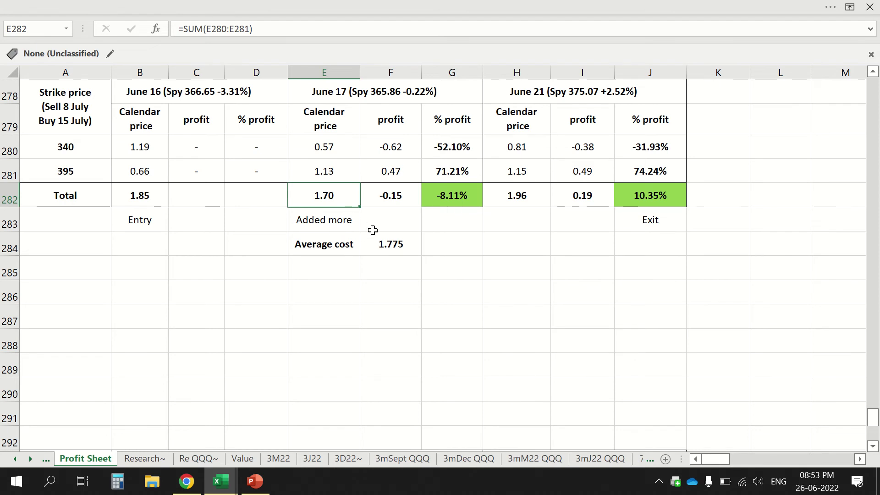
click(389, 245)
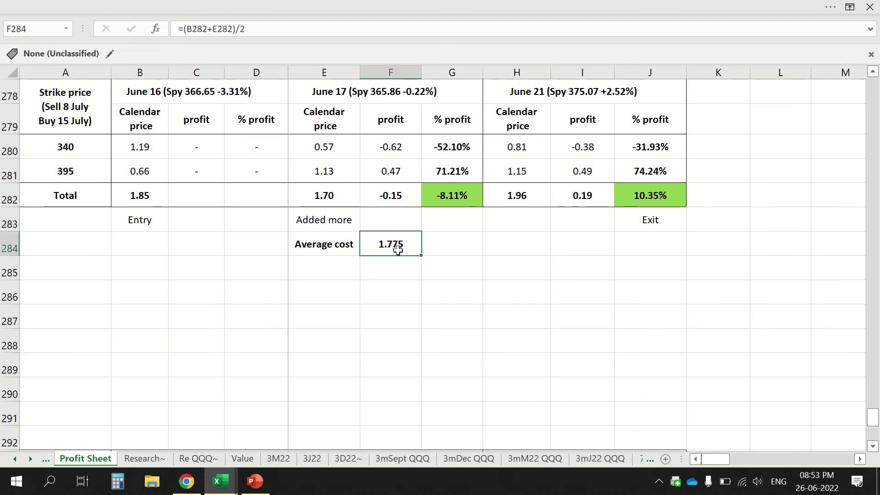
click(401, 99)
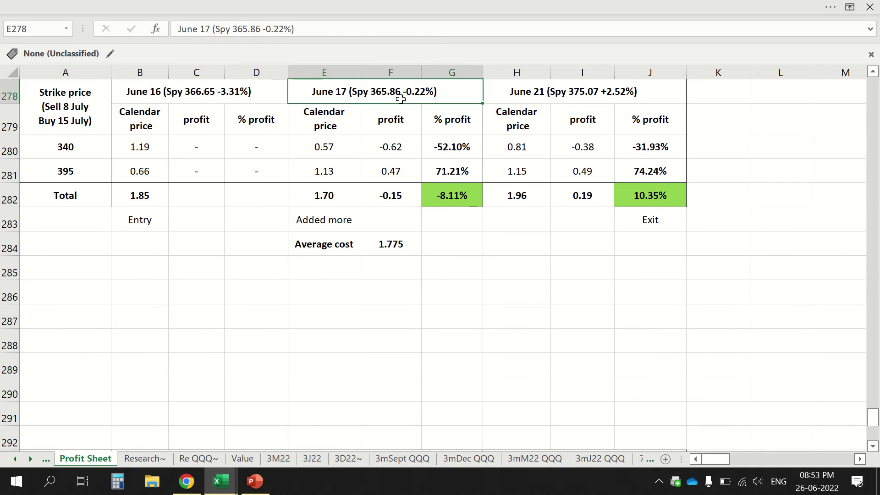
click(526, 97)
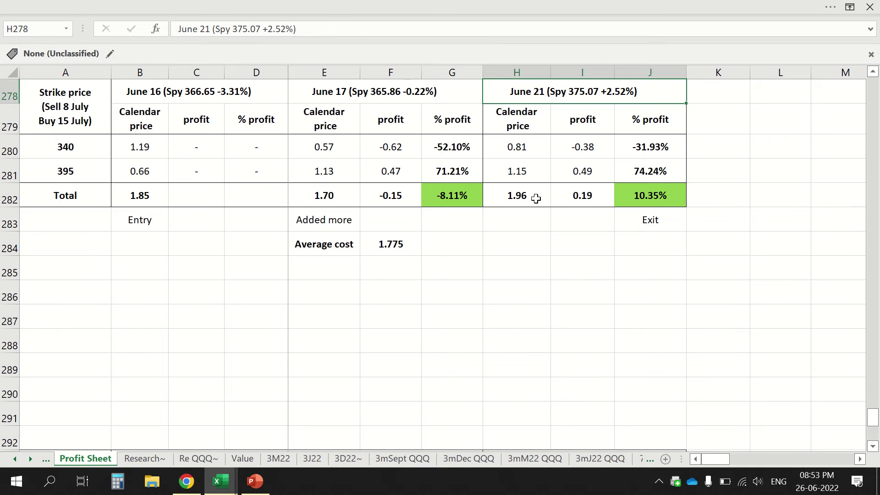
click(632, 199)
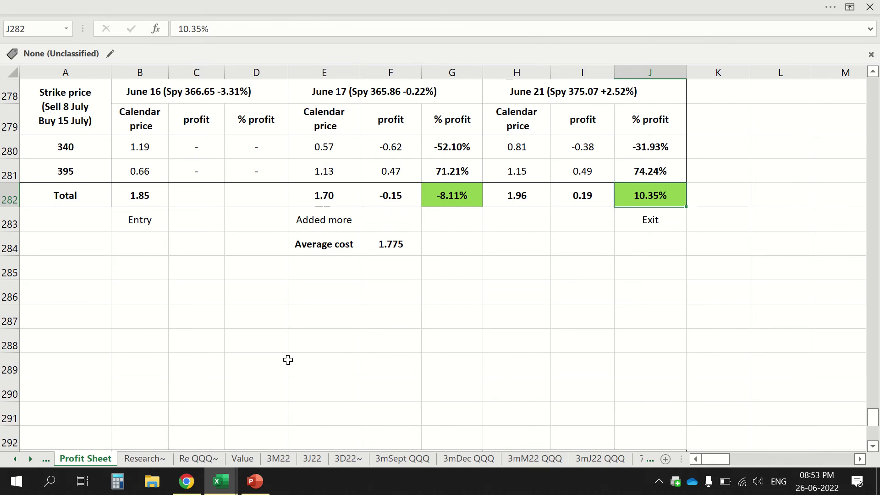
mouse_move(196, 487)
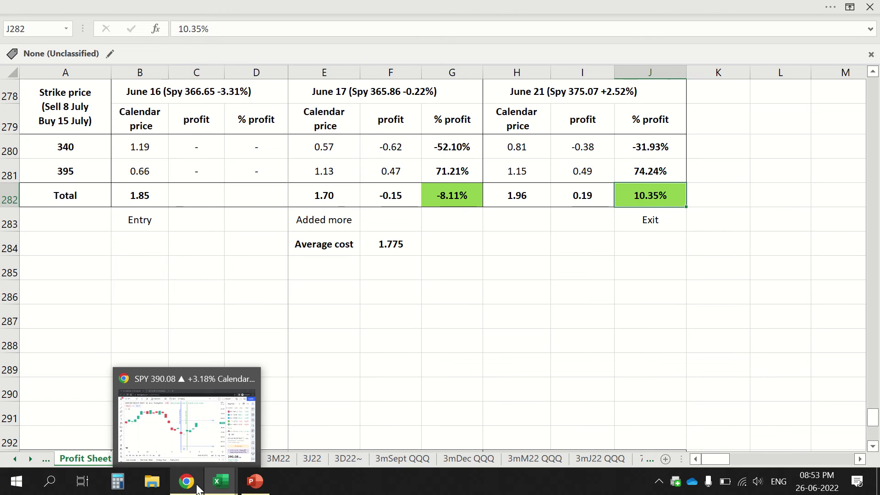
mouse_move(224, 487)
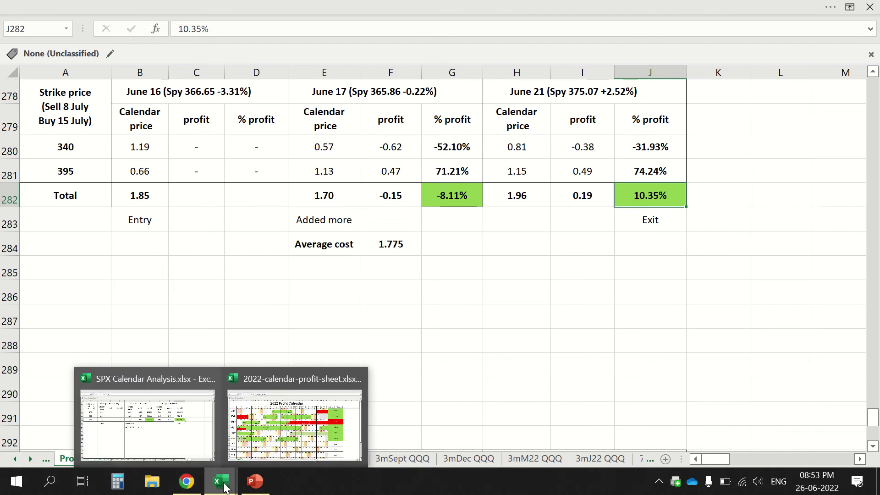
Go from the 8/15 July trade to the 15/22 July trade table and select its June 22 heading.
click(75, 107)
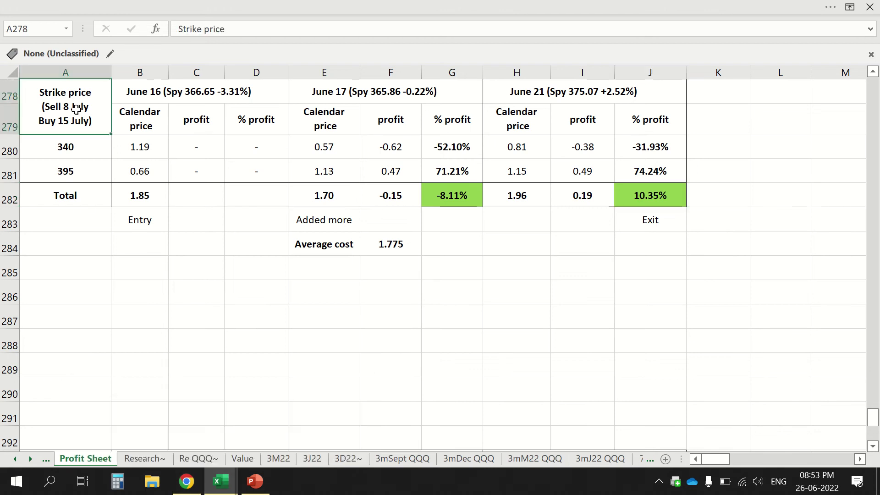
scroll(79, 235, down, 1)
scroll(80, 235, down, 4)
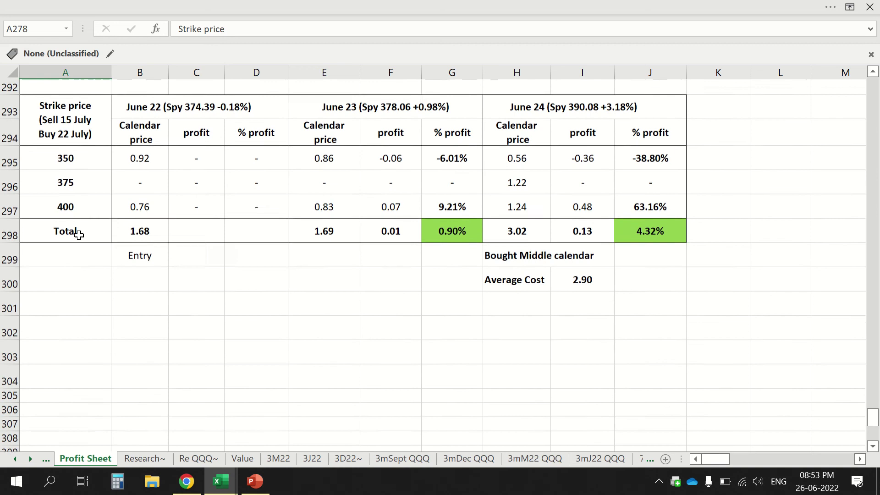
click(127, 99)
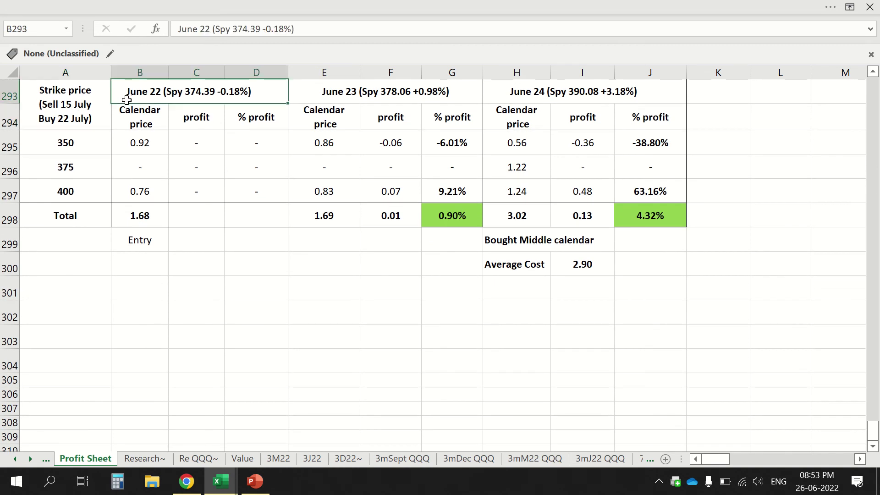
Check the June 22 candle on the SPY chart, then the July 2022 expiry dates in the system calendar over the workbook.
click(186, 481)
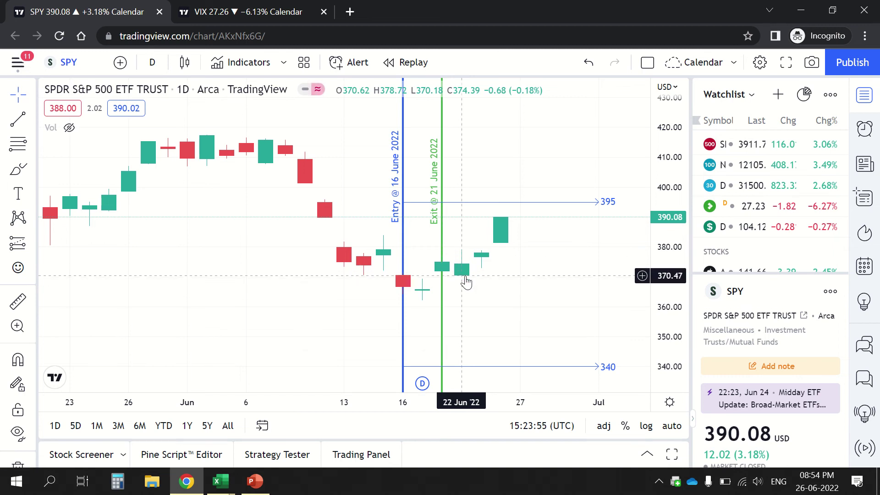
key(alt+Tab)
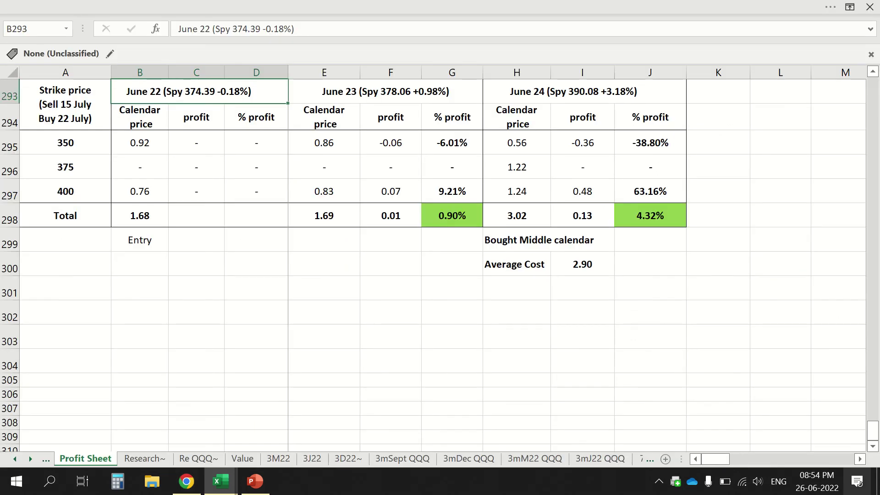
click(817, 481)
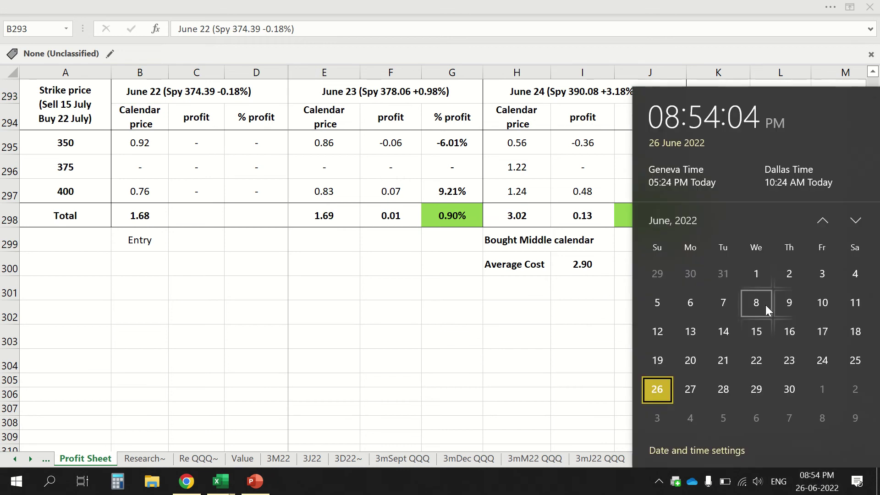
scroll(767, 305, down, 2)
scroll(767, 305, down, 1)
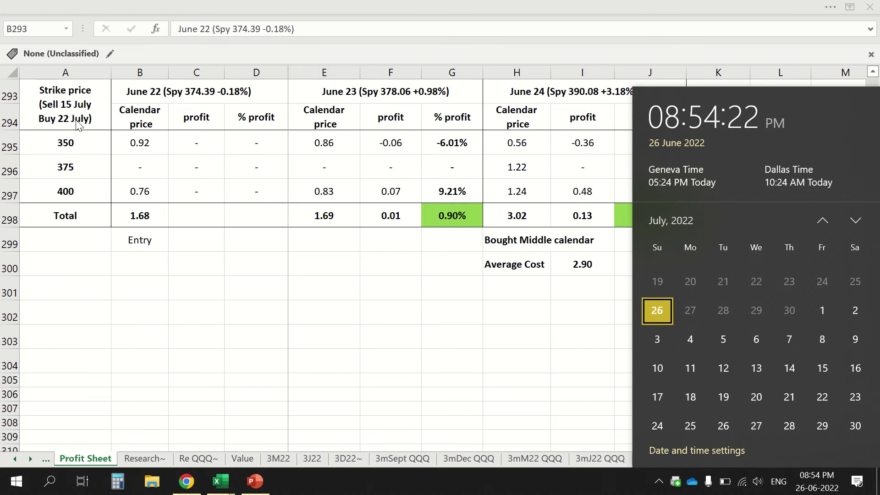
key(Escape)
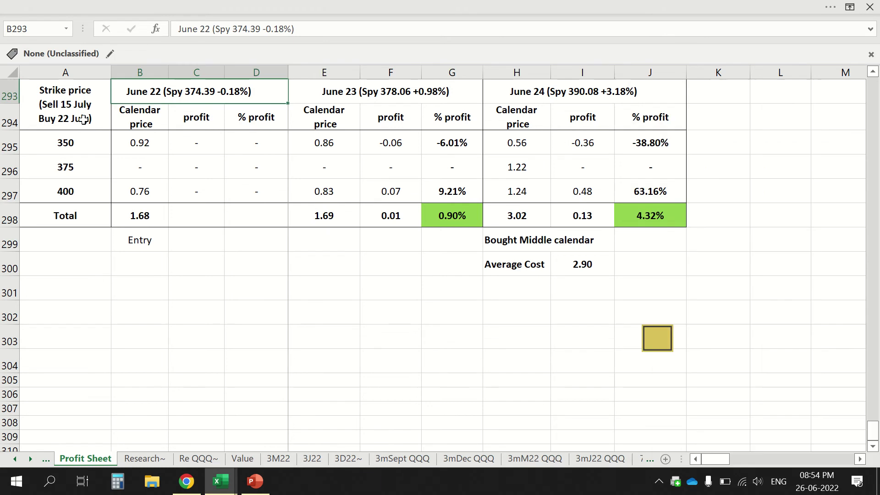
Review the 350 and 400 strikes of the 15/22 July trade alongside the June 22 heading.
click(71, 147)
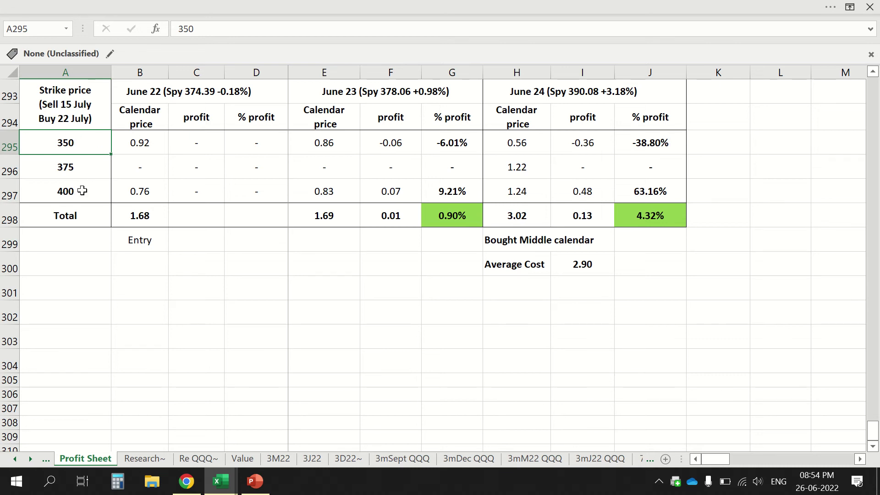
click(181, 100)
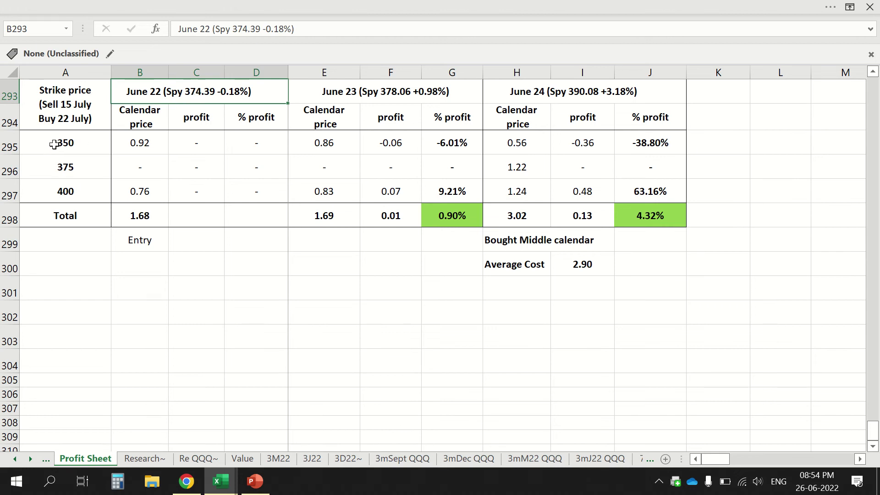
click(56, 145)
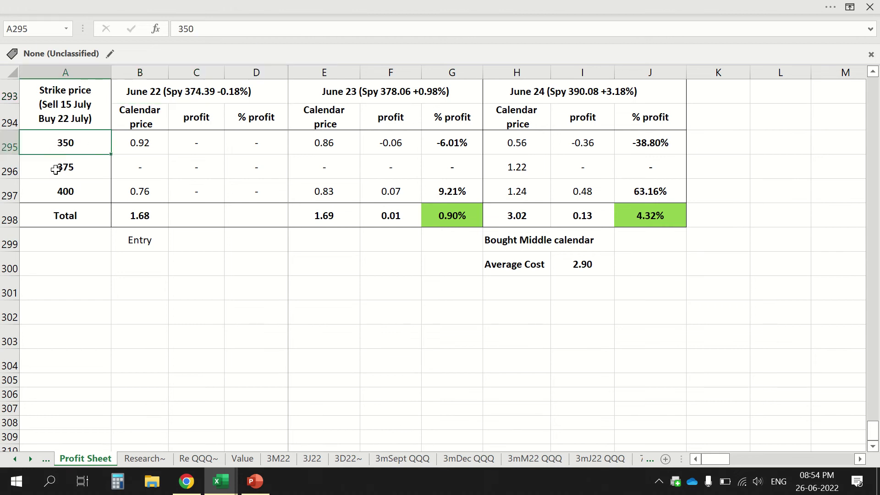
click(55, 192)
ctrl+click(68, 146)
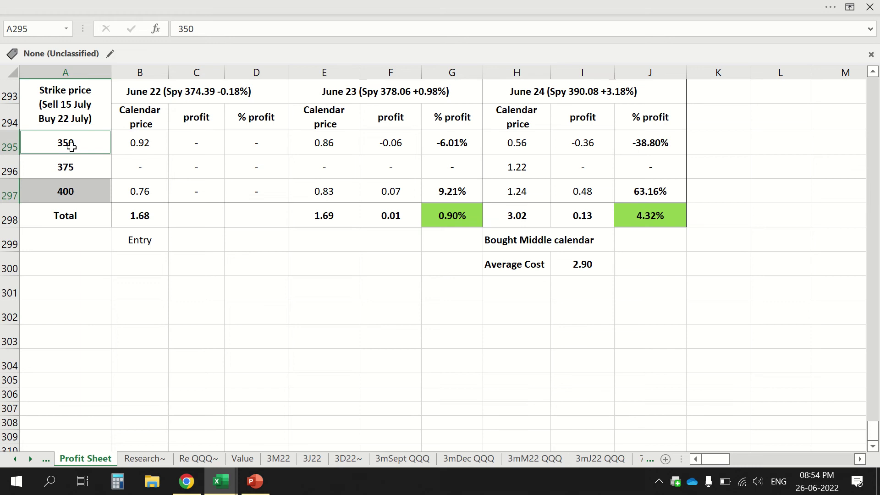
Review the June 22 entry prices for the outer strikes, the empty 375 row and the entry total.
click(137, 143)
click(148, 195)
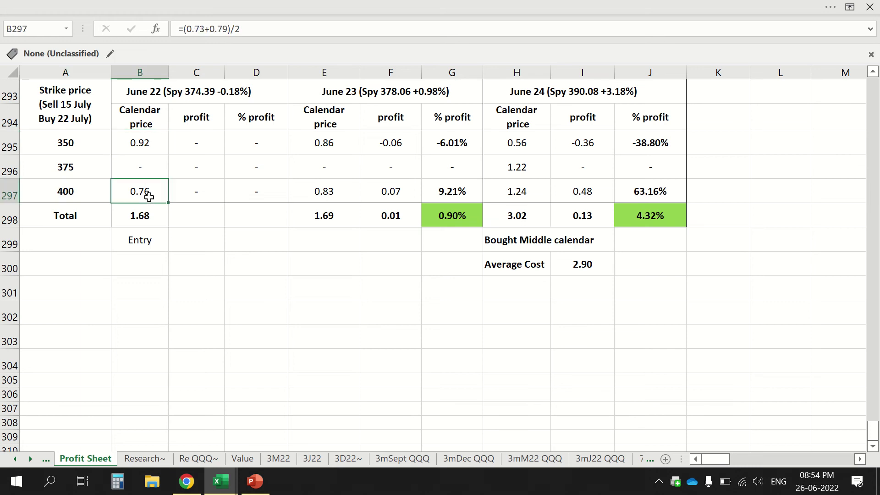
click(2, 165)
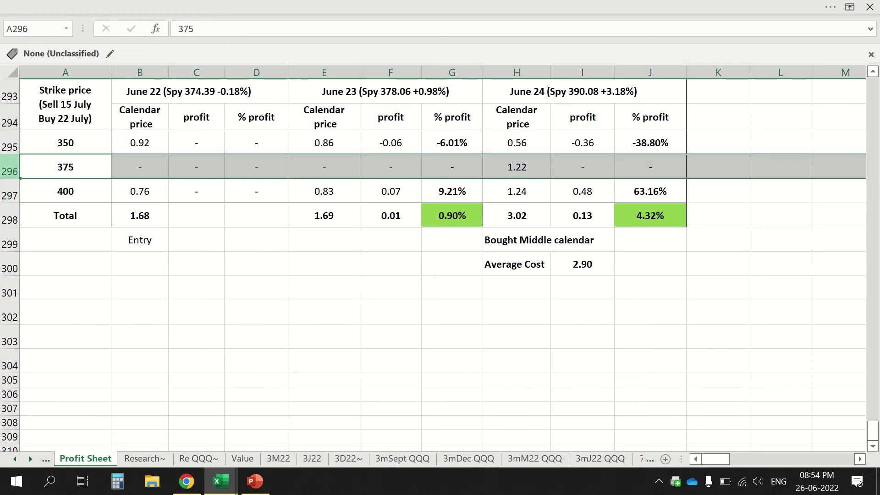
click(137, 168)
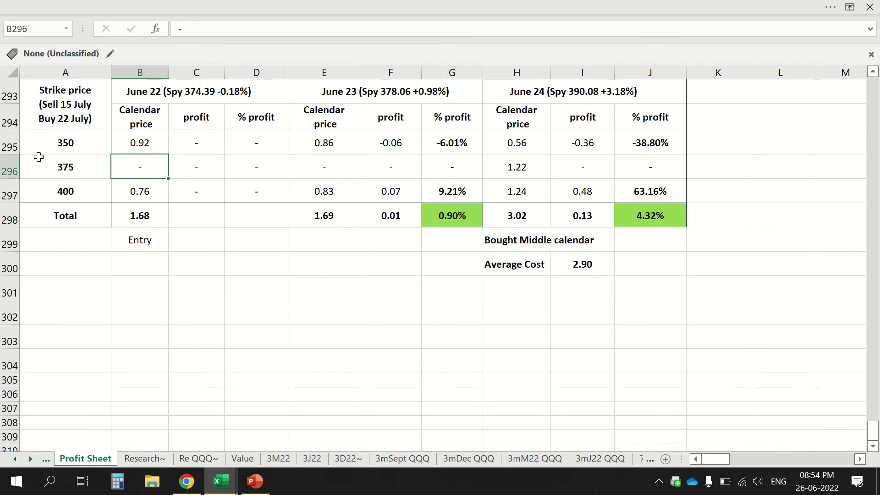
click(149, 220)
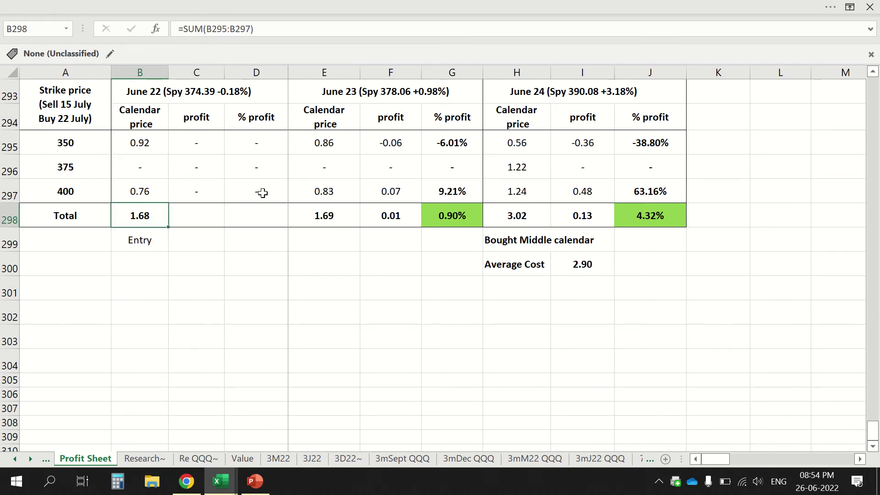
Review the total profit percentage for June 23 and select the June 24 heading.
click(358, 97)
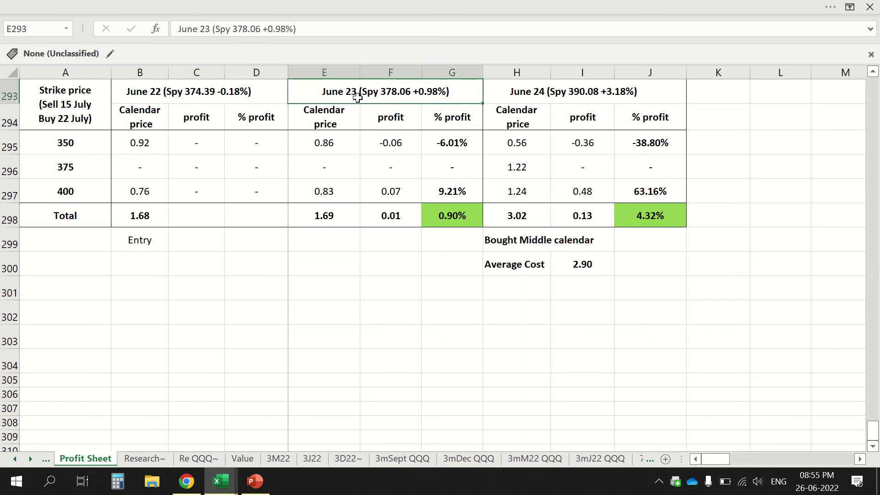
click(439, 221)
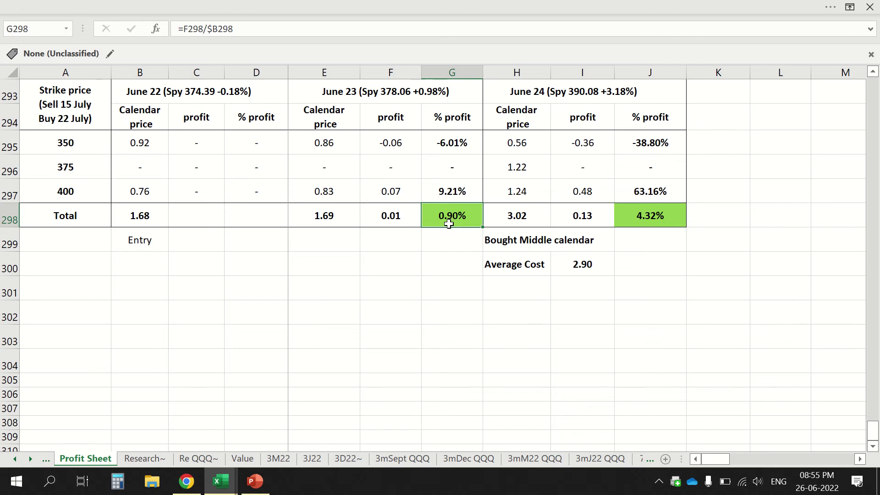
click(518, 87)
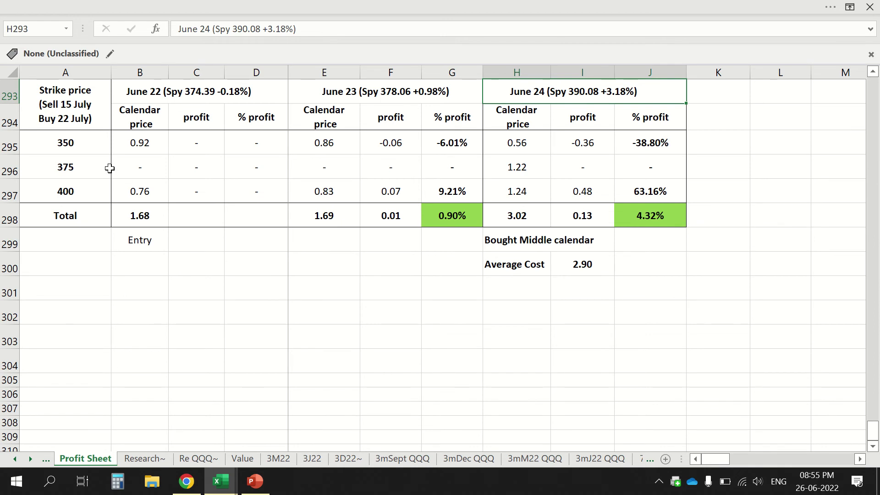
On the SPY chart in TradingView, move the two horizontal strike lines to about 400 and 350 and realign their text labels.
key(alt+Tab)
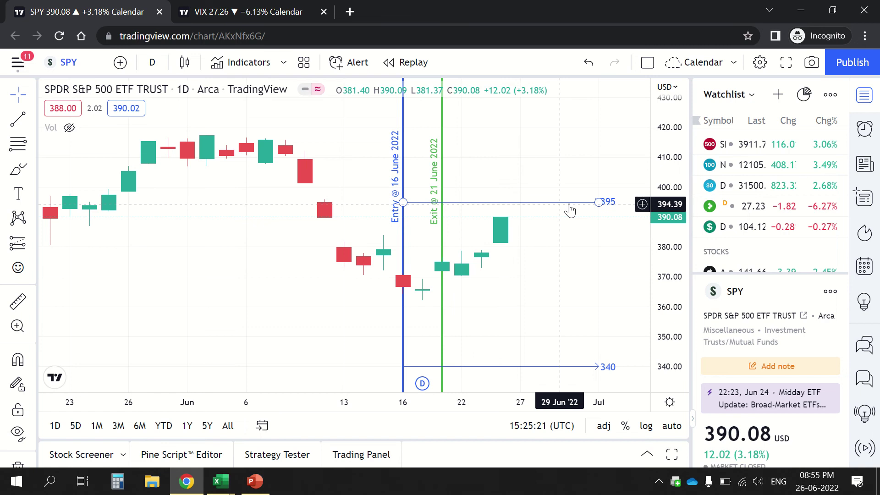
drag(570, 210, 569, 196)
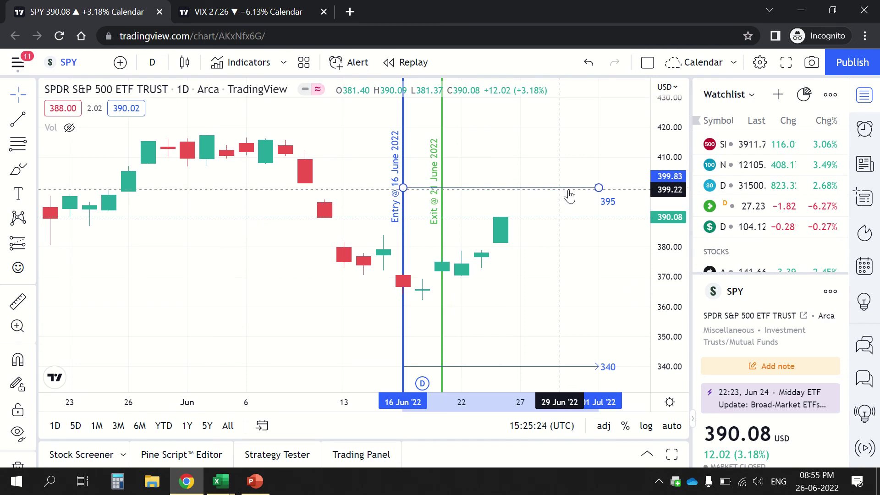
click(555, 367)
drag(554, 367, 554, 337)
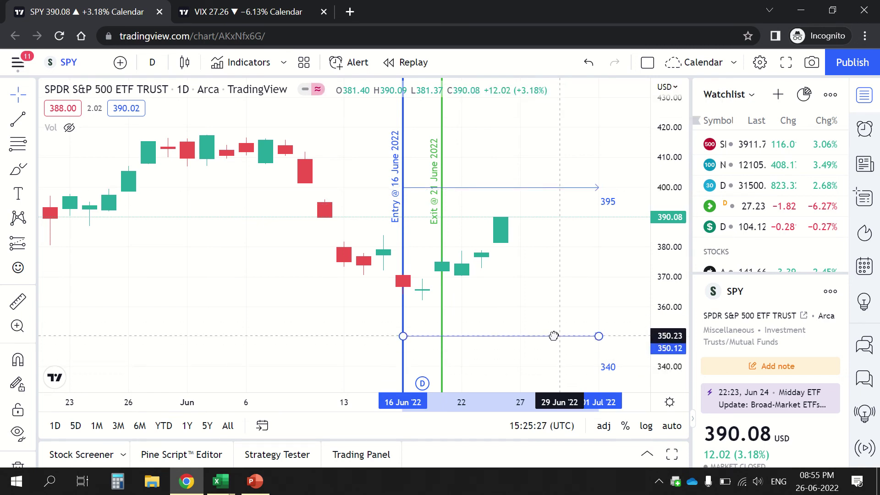
drag(610, 203, 611, 188)
drag(609, 367, 609, 338)
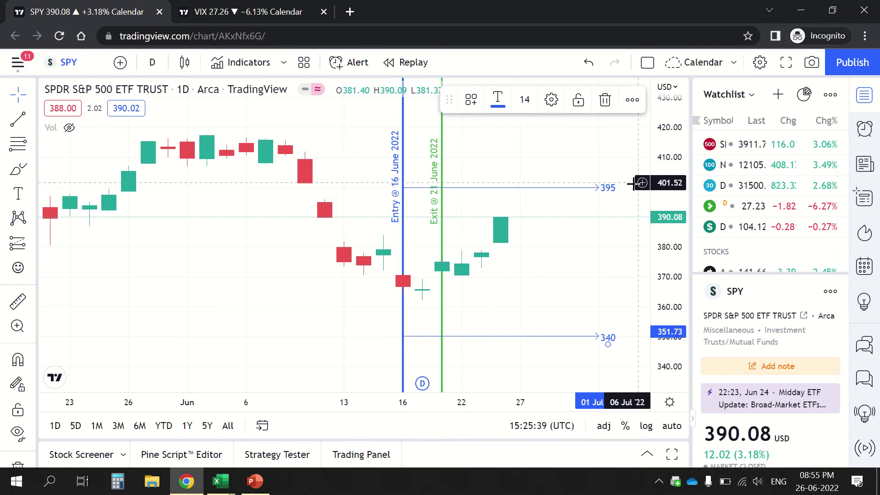
Change the upper strike line's label text to 400 and the lower line's label text to 350.
double_click(611, 194)
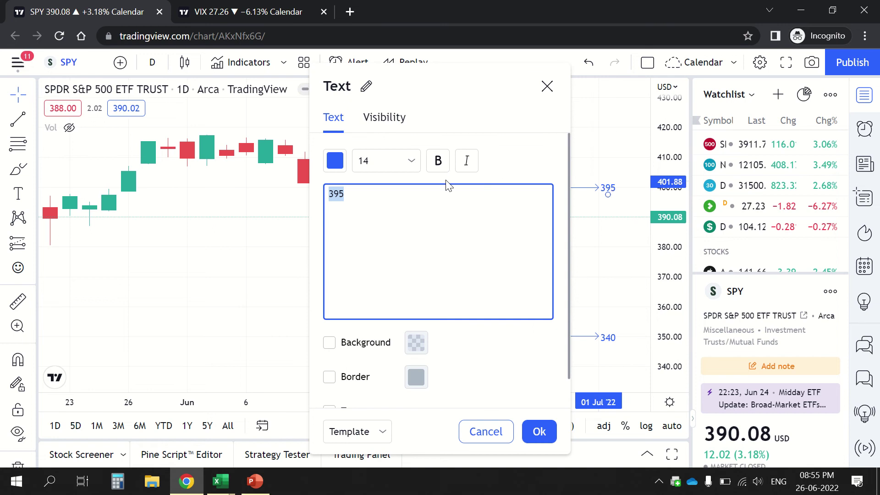
text(3)
click(545, 433)
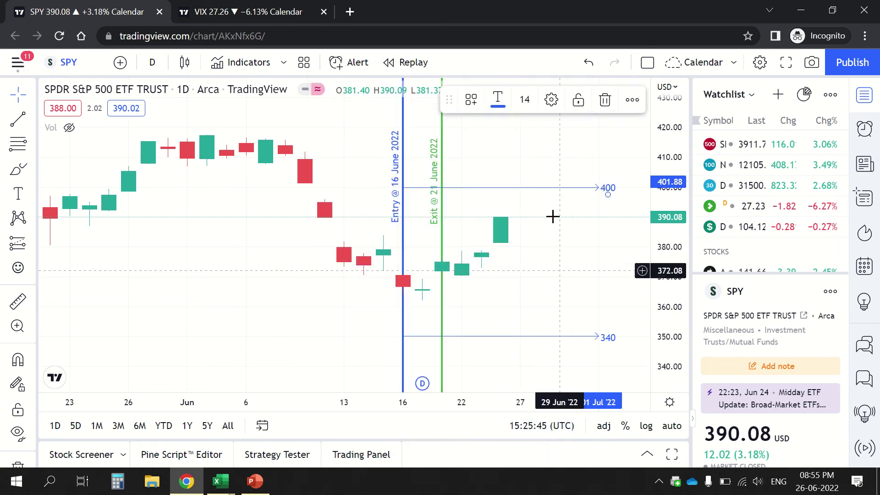
click(611, 341)
double_click(611, 341)
text(350)
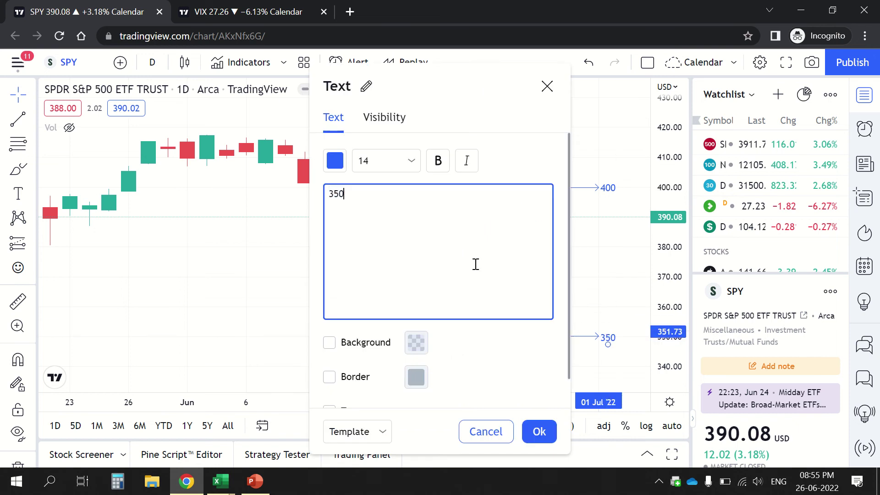
click(535, 432)
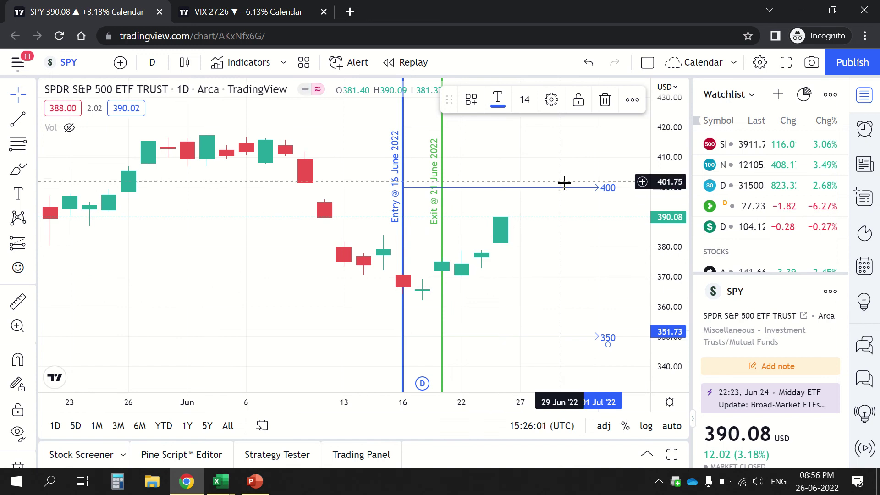
Return to the workbook and review the June 24 total profit percentage and the 350 and 400 calendar prices against the chart's strike lines.
key(alt+Tab)
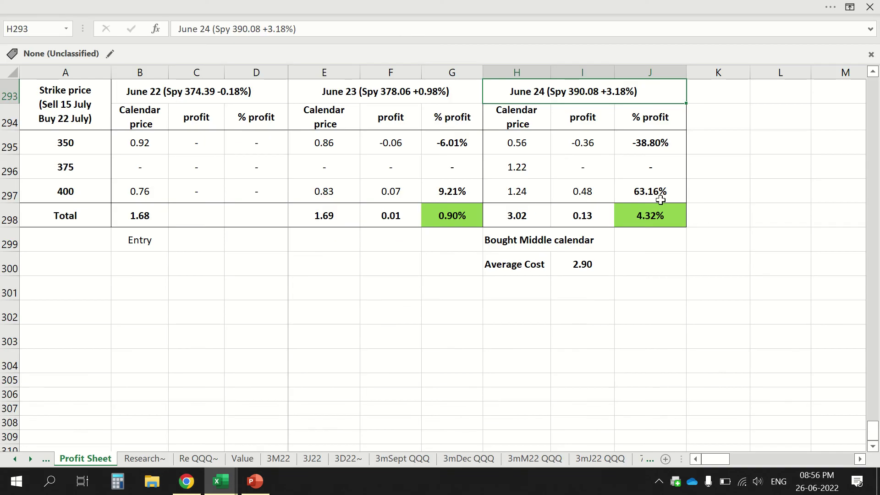
click(632, 222)
key(alt+Tab)
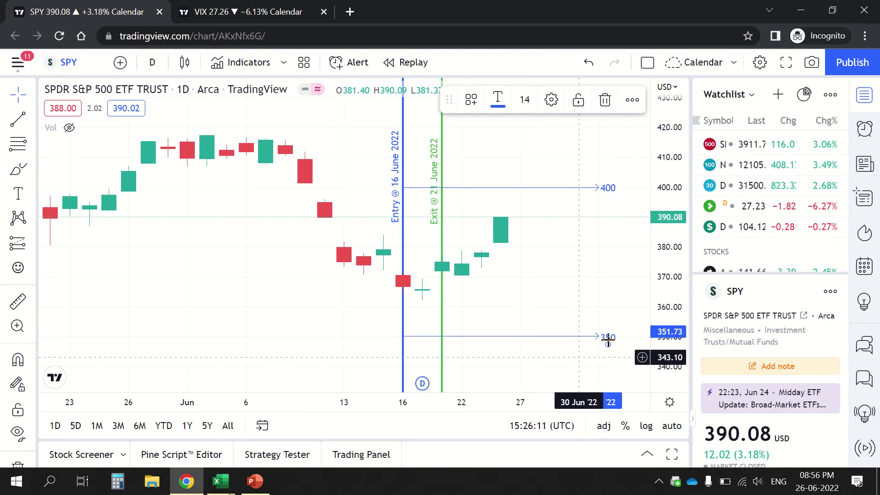
key(alt+Tab)
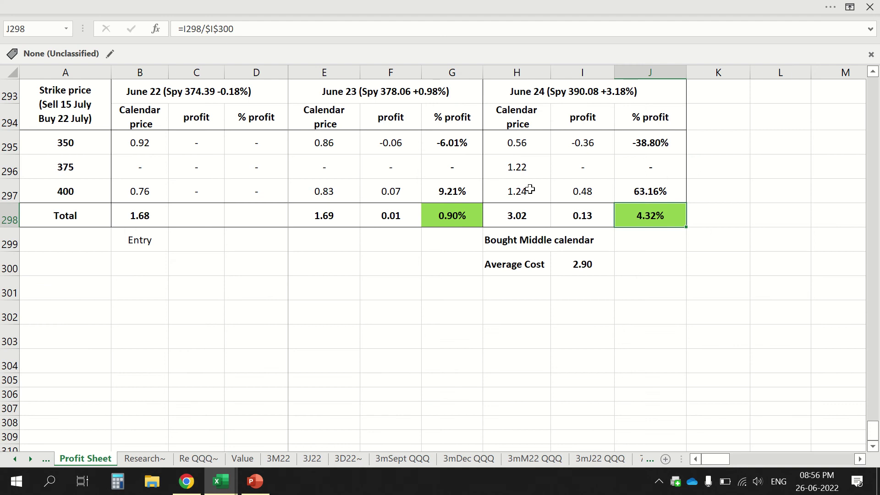
click(508, 144)
click(515, 194)
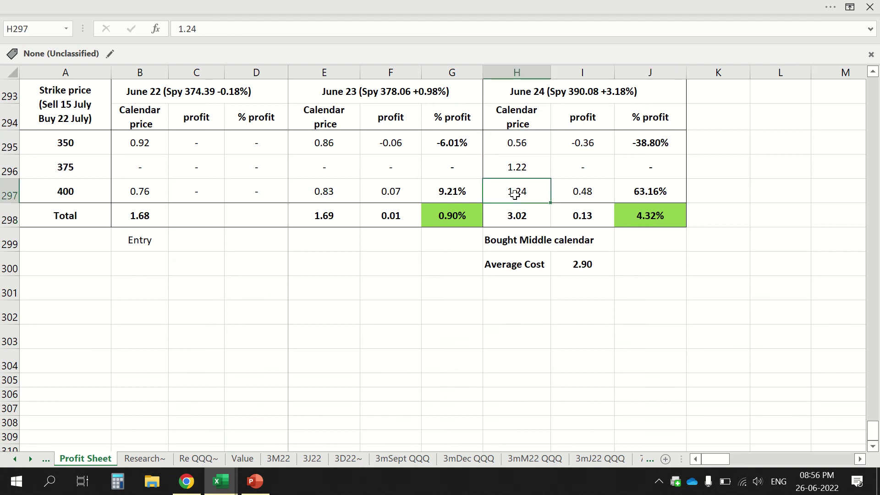
Examine the June 24 candle on the SPY chart against the preceding price action since May.
key(alt+Tab)
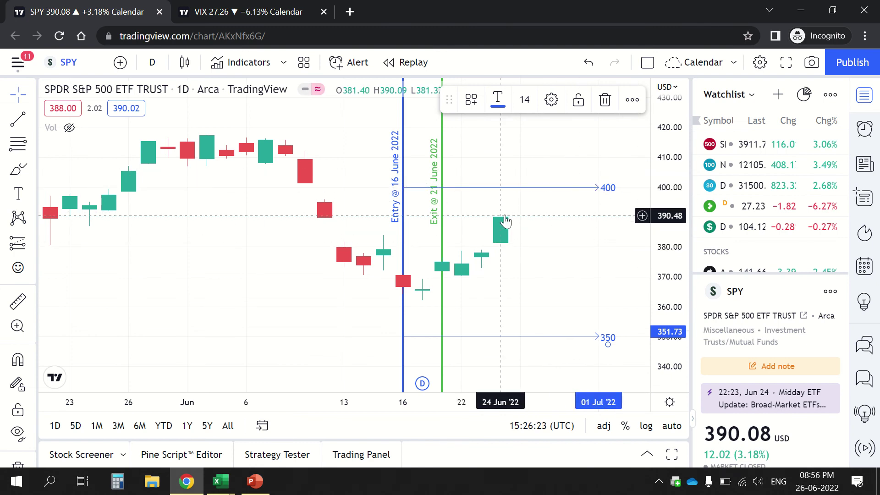
scroll(440, 271, down, 1)
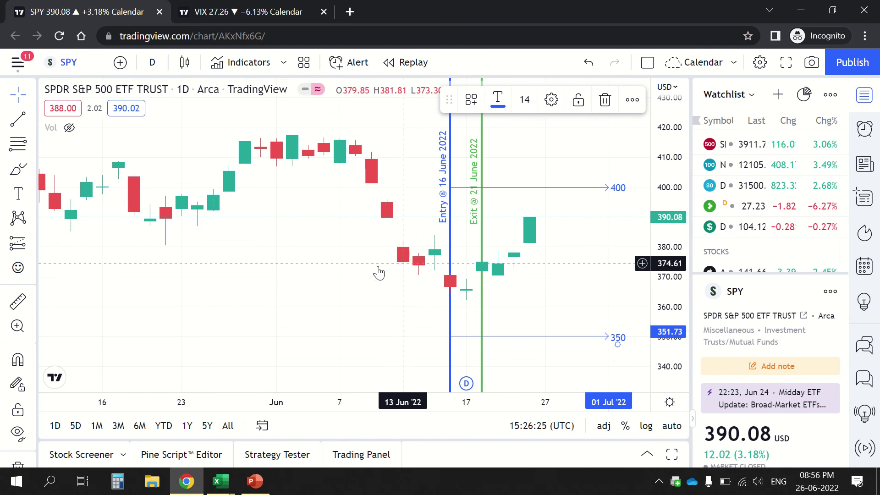
scroll(167, 243, down, 2)
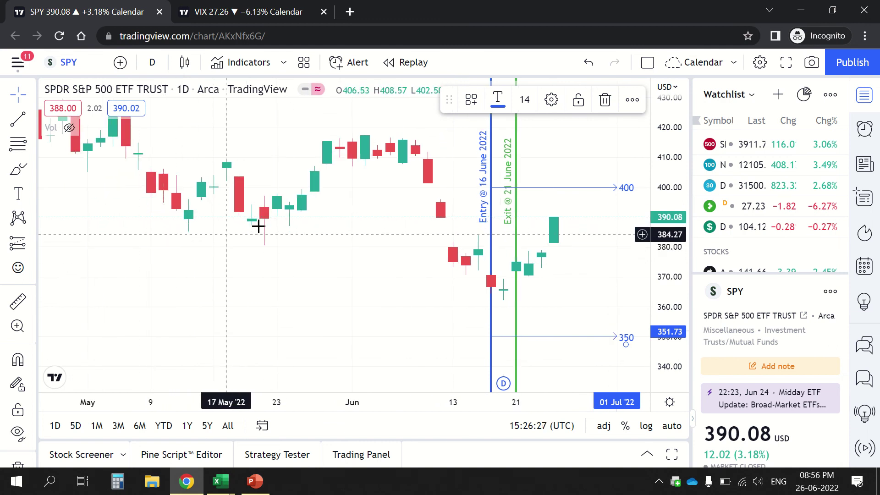
scroll(563, 224, up, 2)
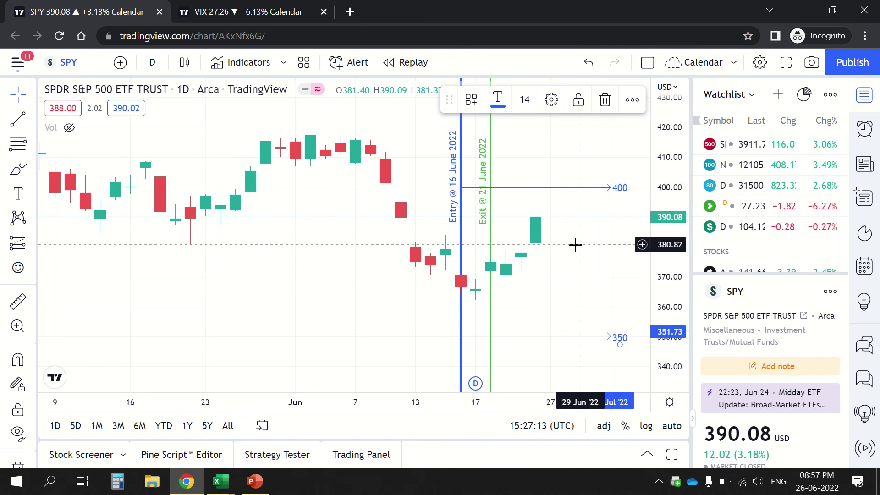
Return to the workbook and compare the 375 middle calendar's June 24 price with its June 22 entry cell.
key(alt+Tab)
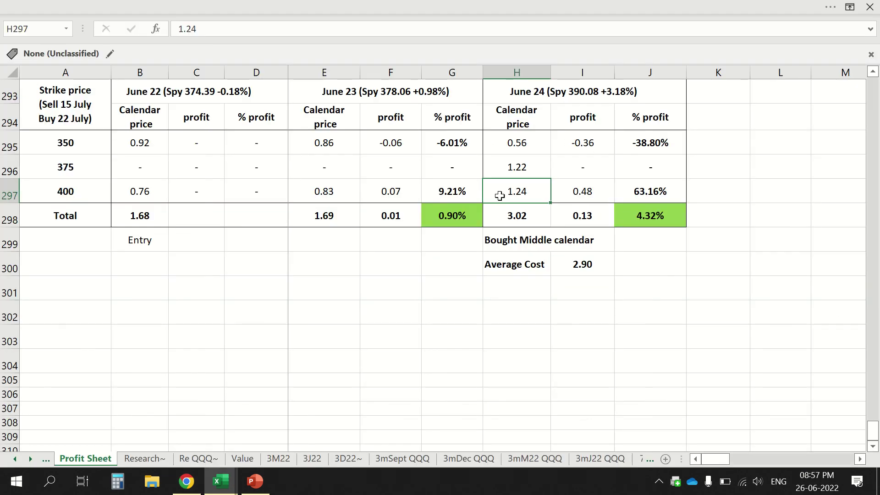
click(514, 170)
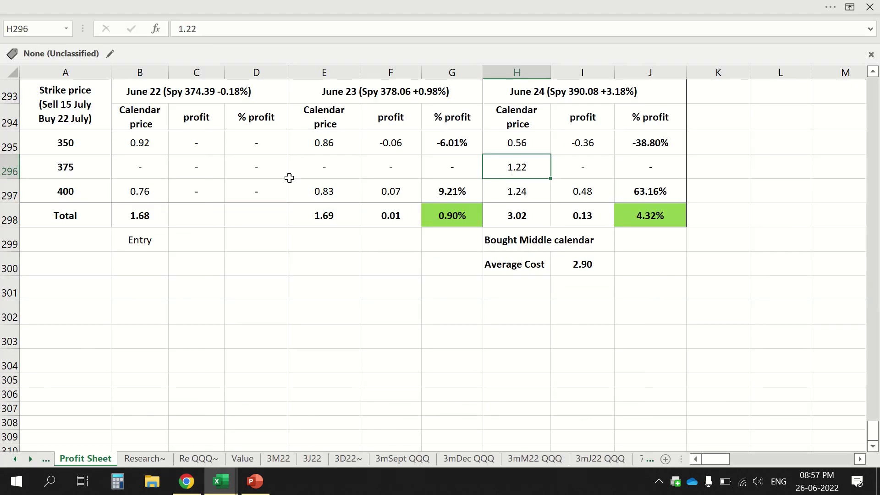
click(132, 168)
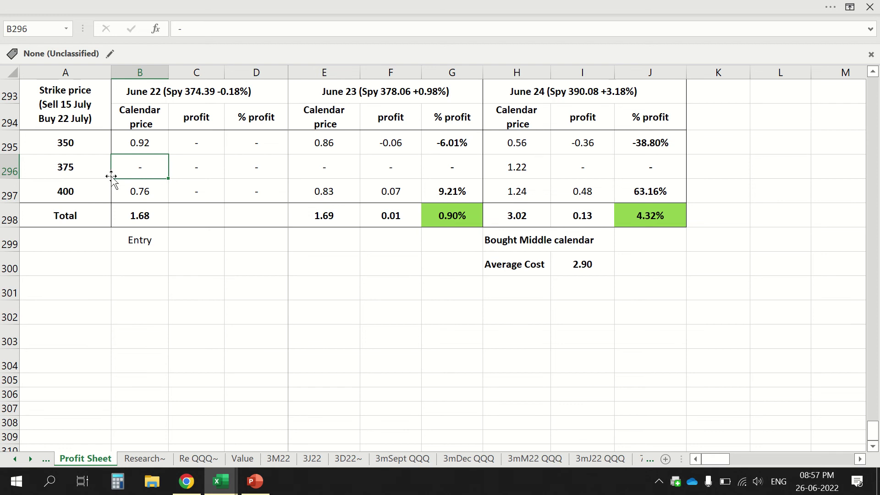
Review the 375 calendar's June 24 price in the workbook against the strike lines on the SPY chart.
click(524, 165)
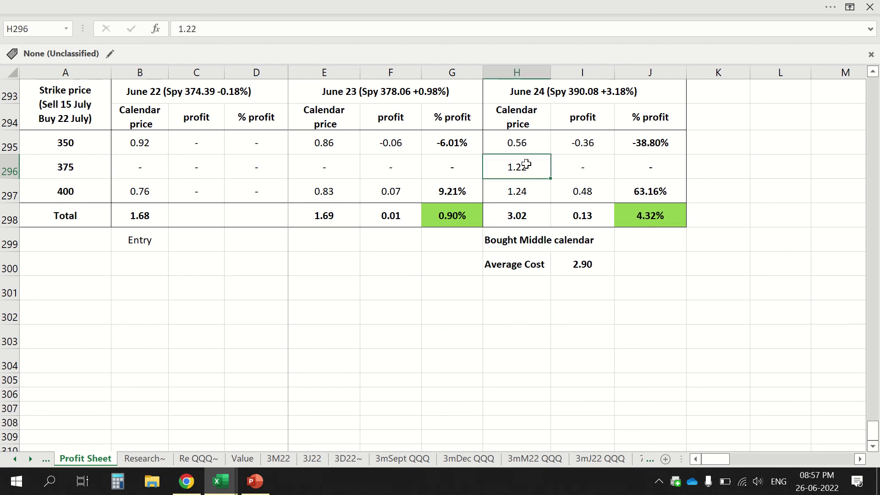
key(alt+Tab)
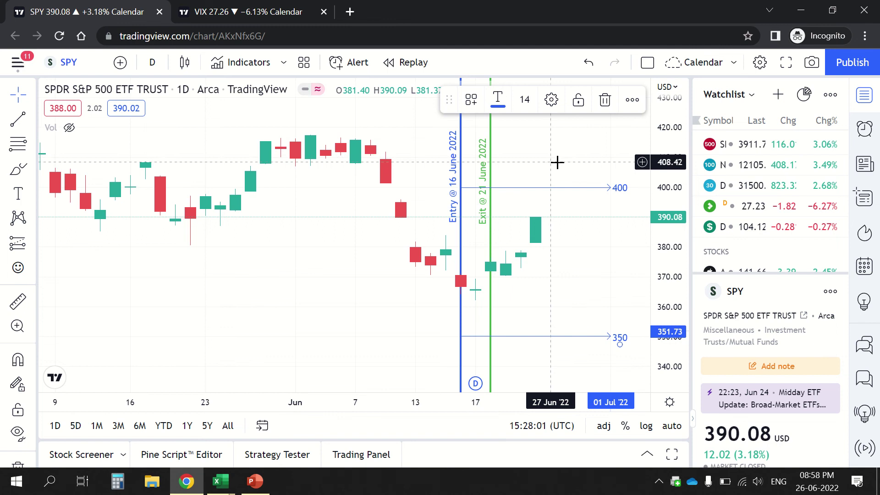
key(alt+Tab)
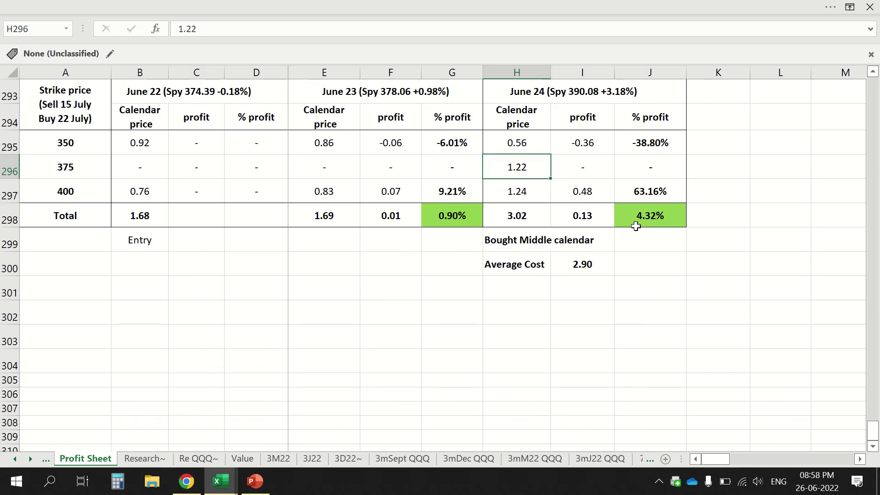
Switch to the SPY chart and examine the price action since April relative to the 350 and 400 strike lines.
key(alt+Tab)
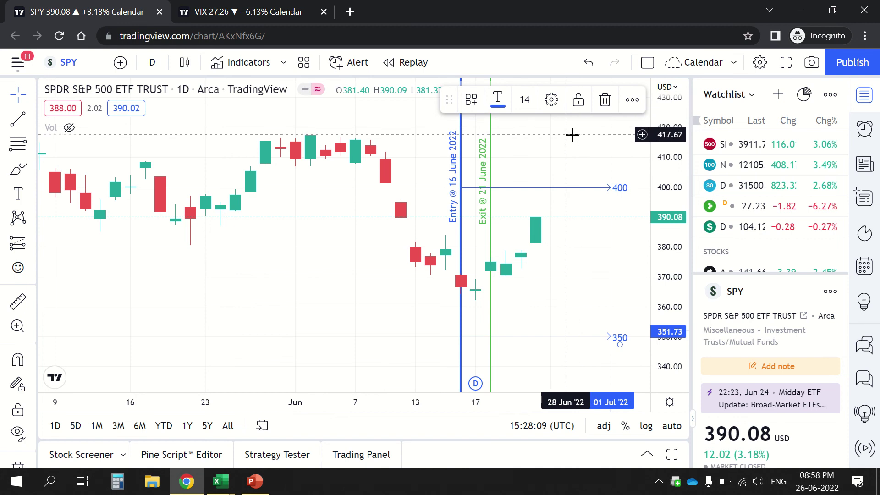
scroll(564, 151, down, 2)
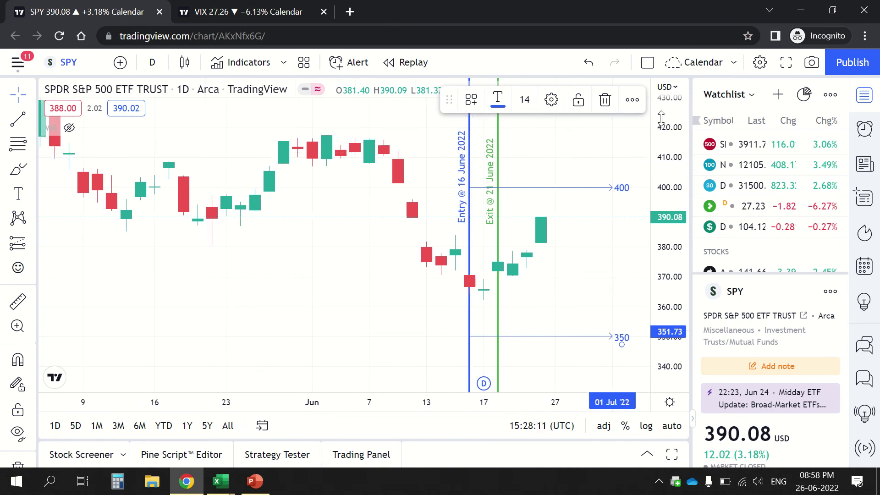
drag(670, 138, 670, 158)
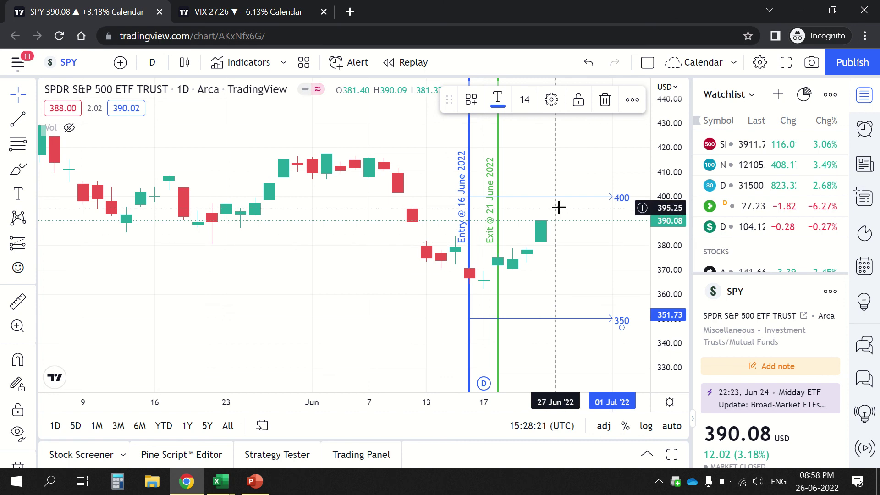
drag(570, 257, 559, 269)
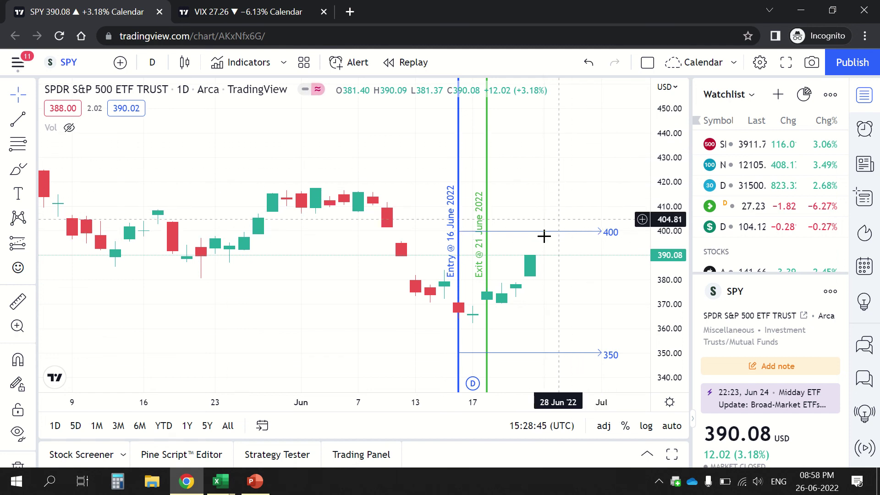
scroll(560, 175, down, 5)
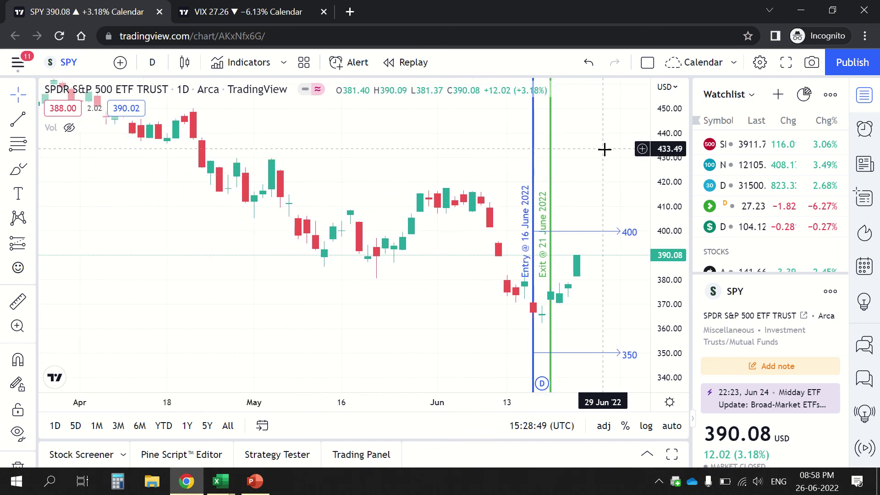
scroll(600, 138, up, 5)
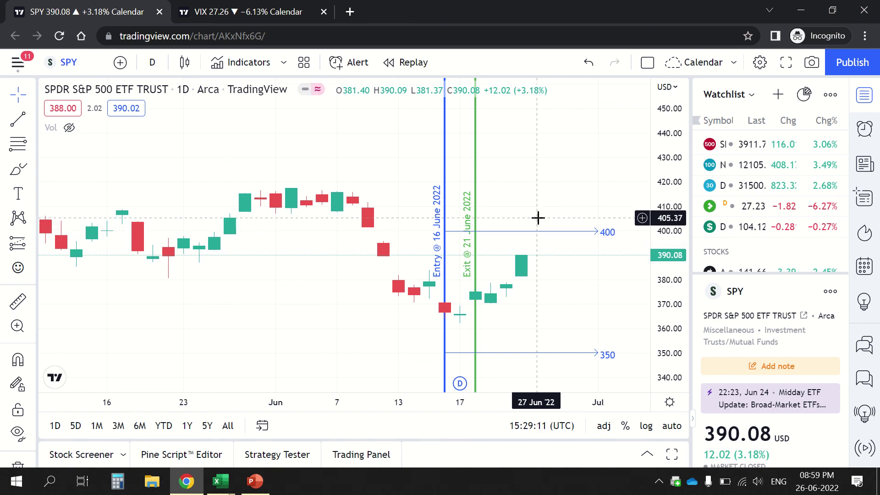
Review the June 24 total profit percentage in the workbook against the latest candle on the SPY chart.
key(alt+Tab)
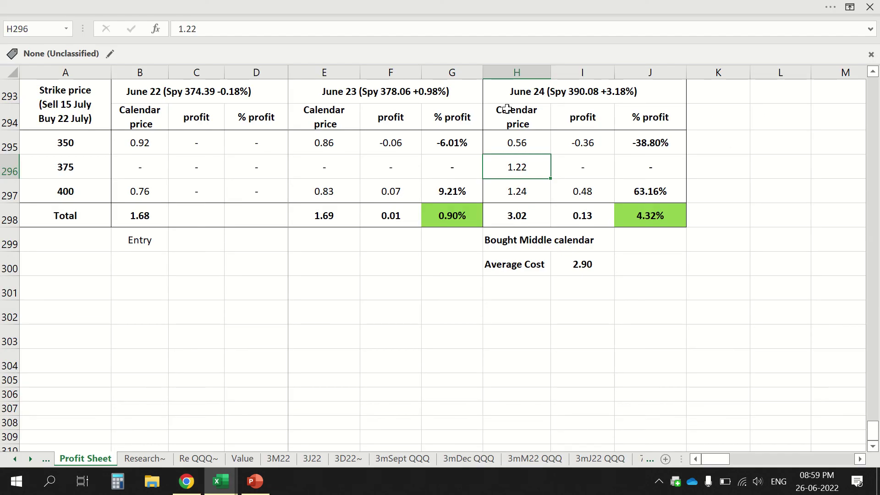
click(623, 224)
key(alt+Tab)
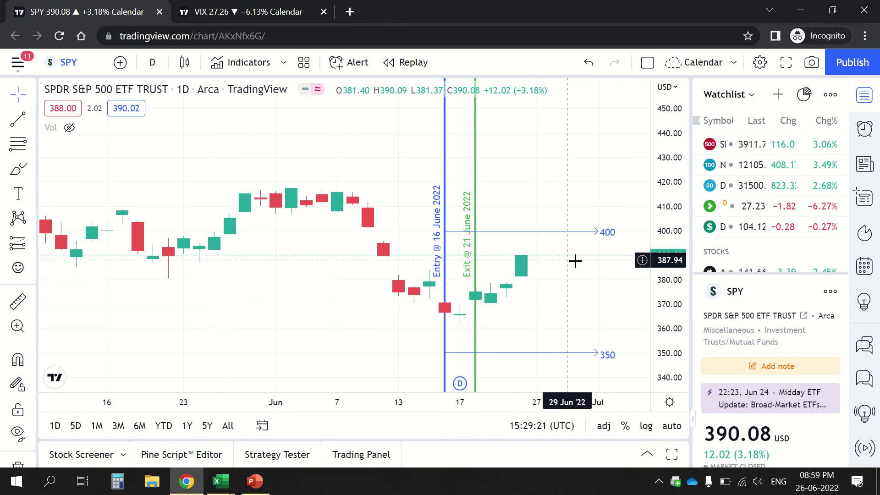
Return to the workbook and compare the June 22 and June 24 SPY headings, including the 375 calendar's June 24 price.
key(alt+Tab)
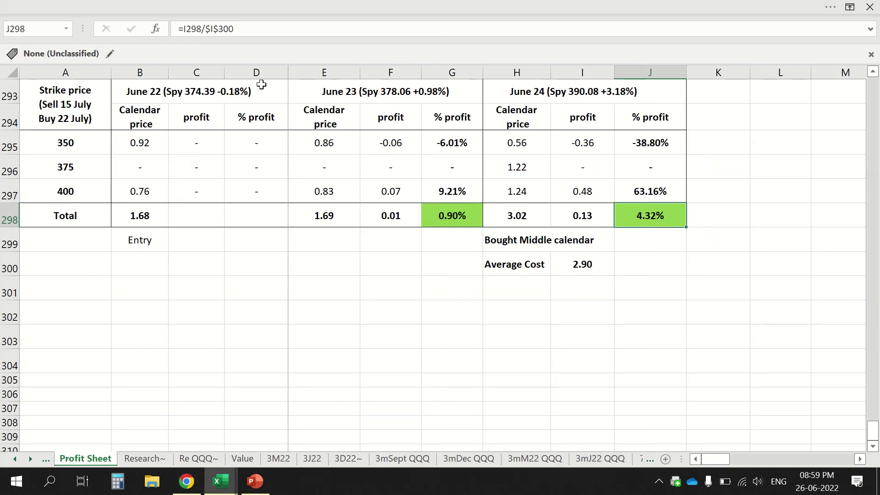
click(210, 91)
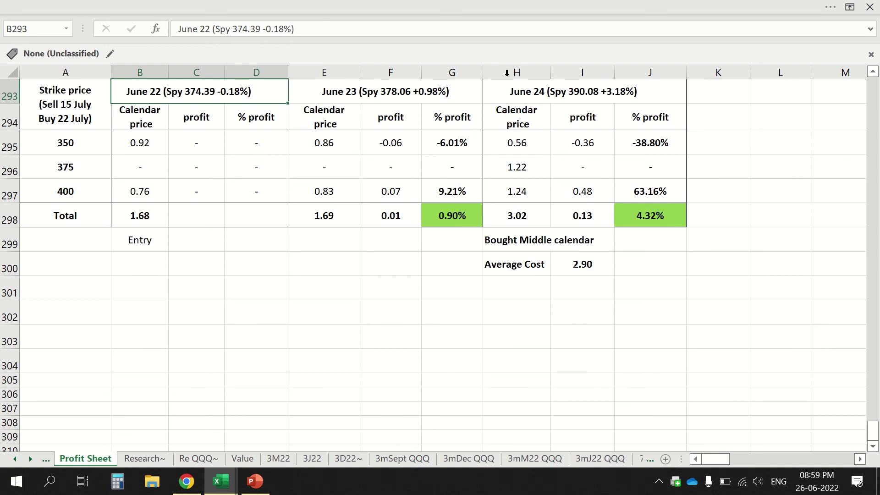
click(520, 93)
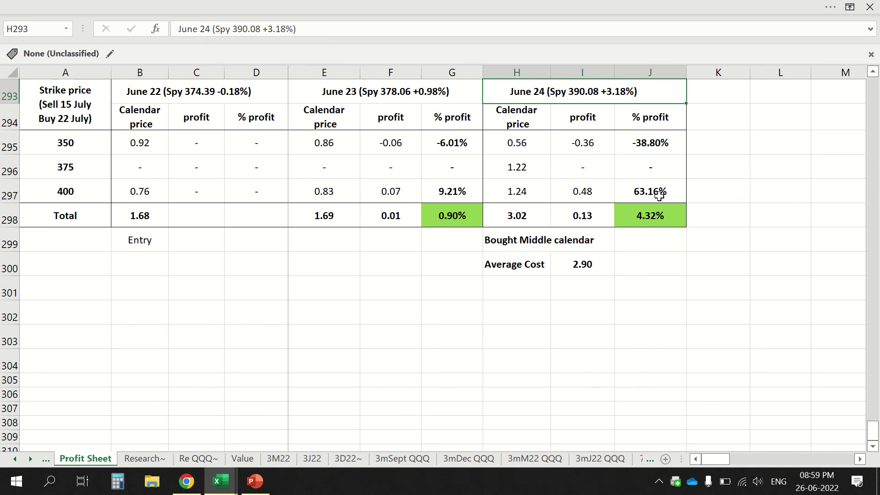
click(537, 164)
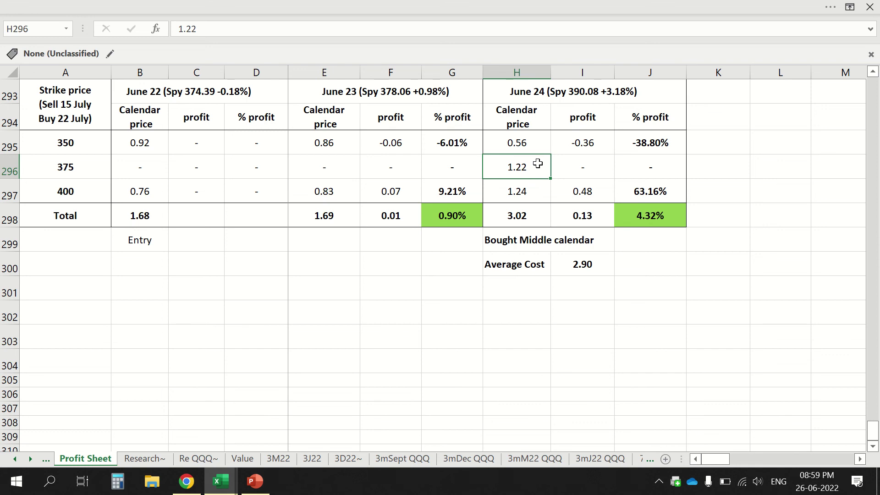
Recheck the SPY chart and switch to the 2022 Profit Calendar workbook to view the monthly totals.
key(alt+Tab)
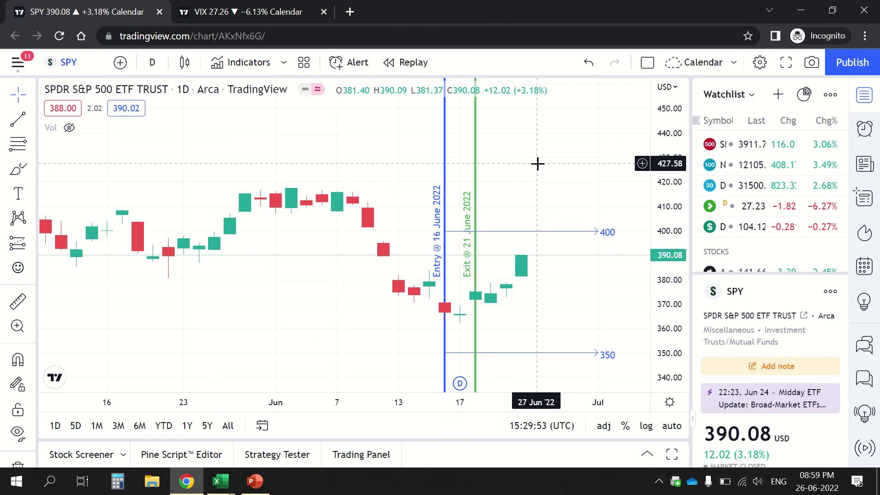
key(alt+Tab)
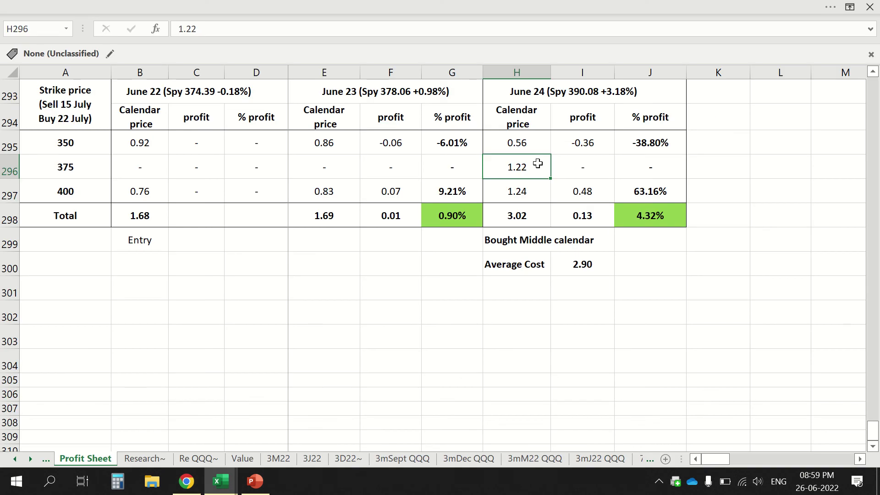
key(alt+Tab)
key(Tab)
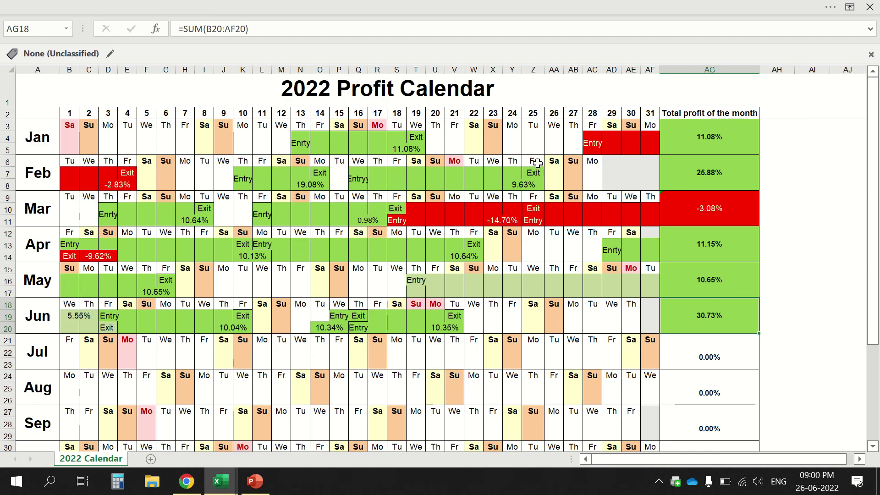